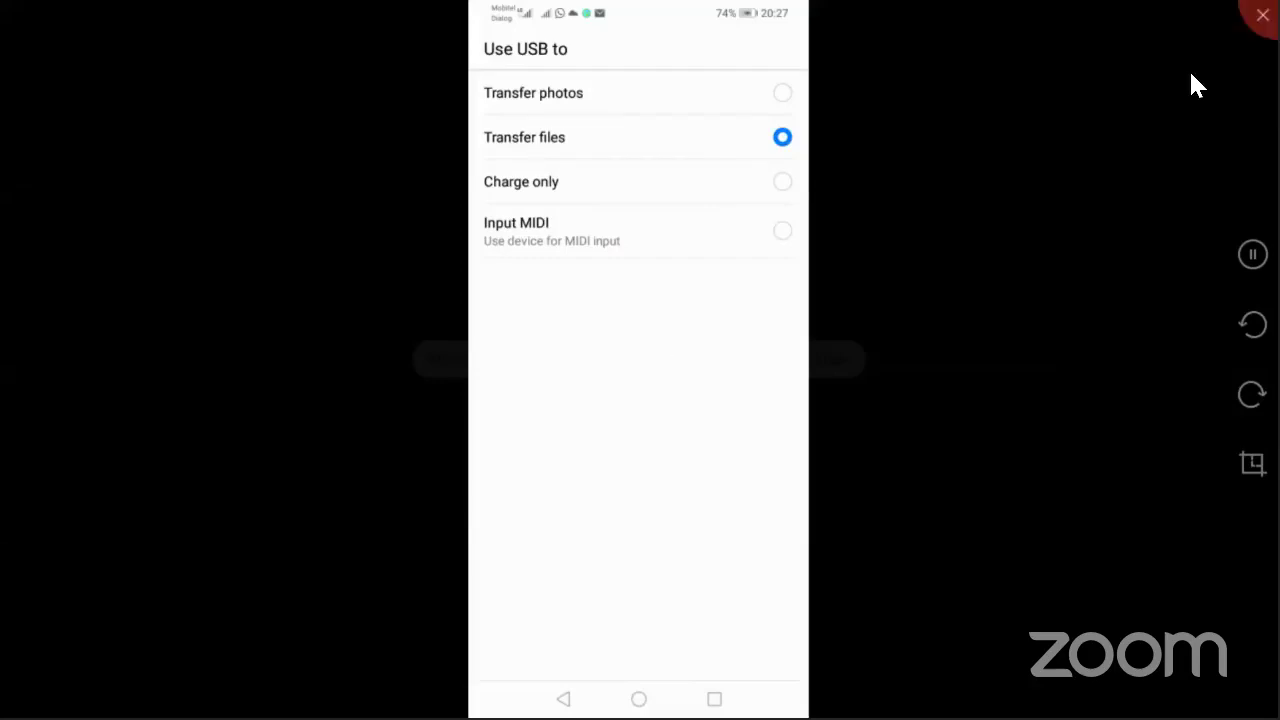
- Switch from the mirrored phone screen to the File Explorer window showing the Hour per Week folder
key("alt+Tab")
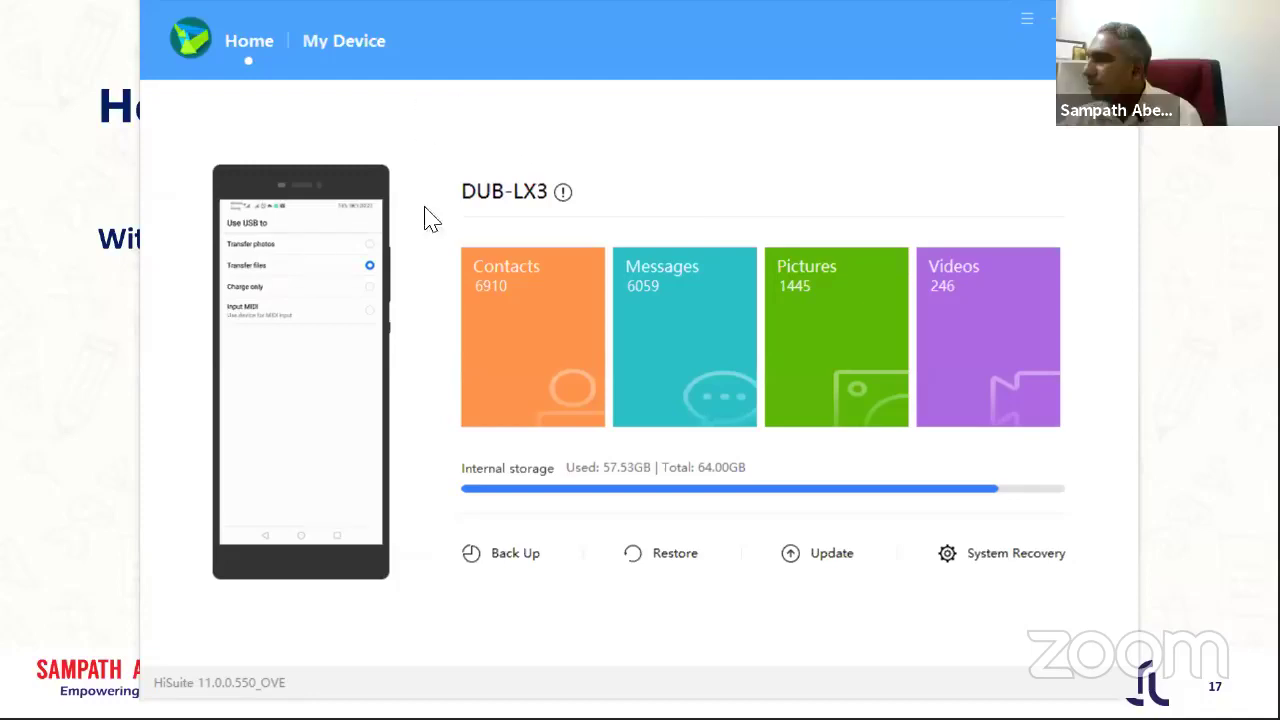
key("alt+Tab")
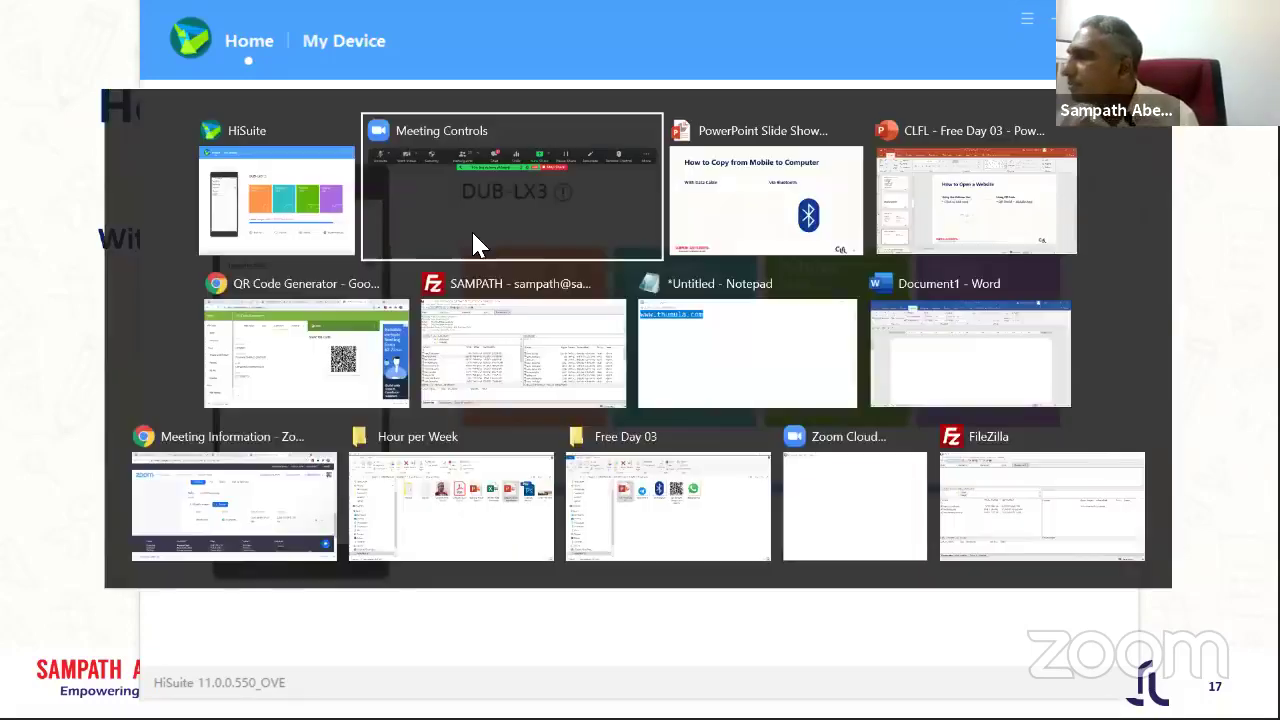
key("alt+Tab")
key("alt+Tab")
key("alt+Tab")
key("alt+Tab")
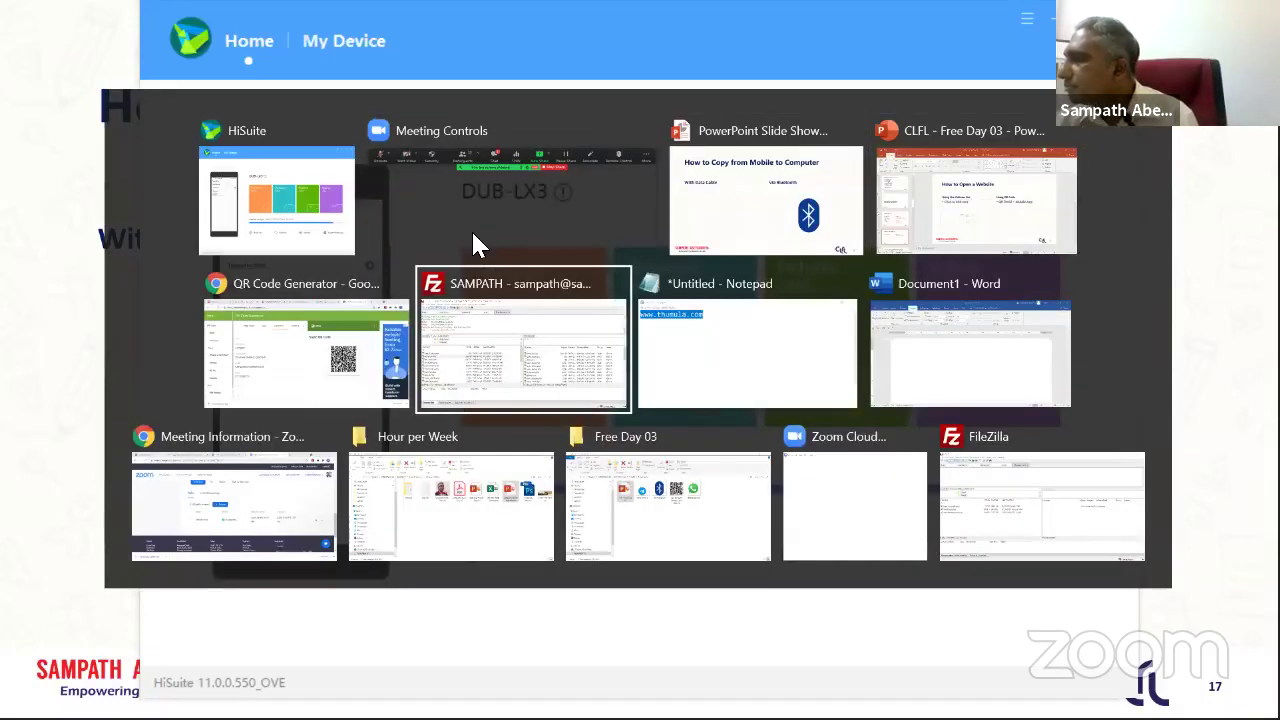
key("alt+Tab")
key("alt+Tab")
key("alt+Tab")
key("alt+Tab")
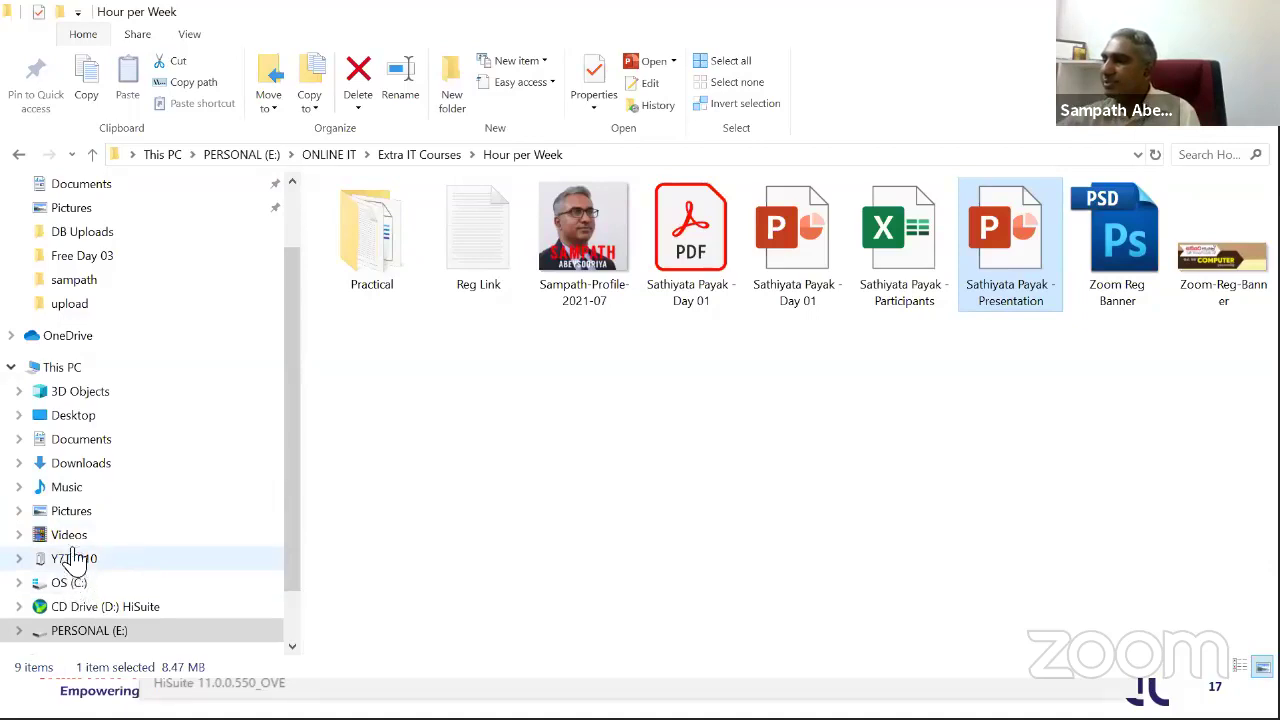
- Open the Internal storage of the connected phone Y7T1010 from This PC
left_click(62, 369)
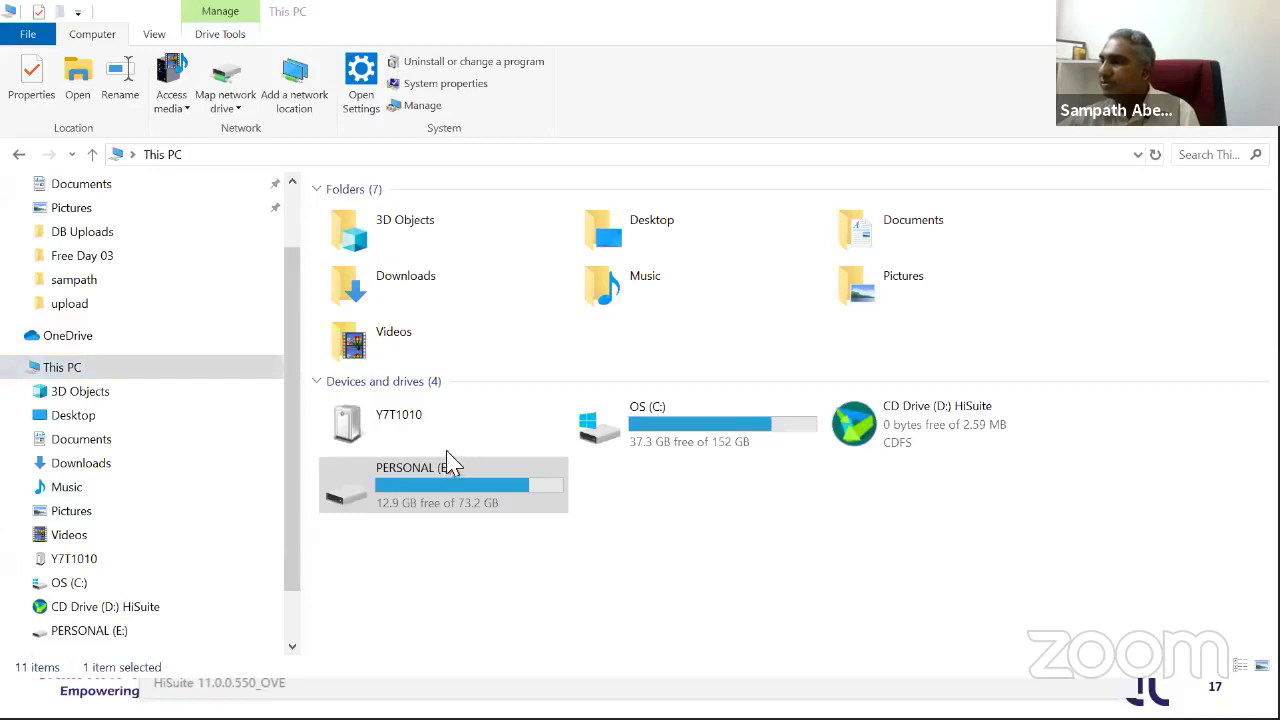
double_click(381, 428)
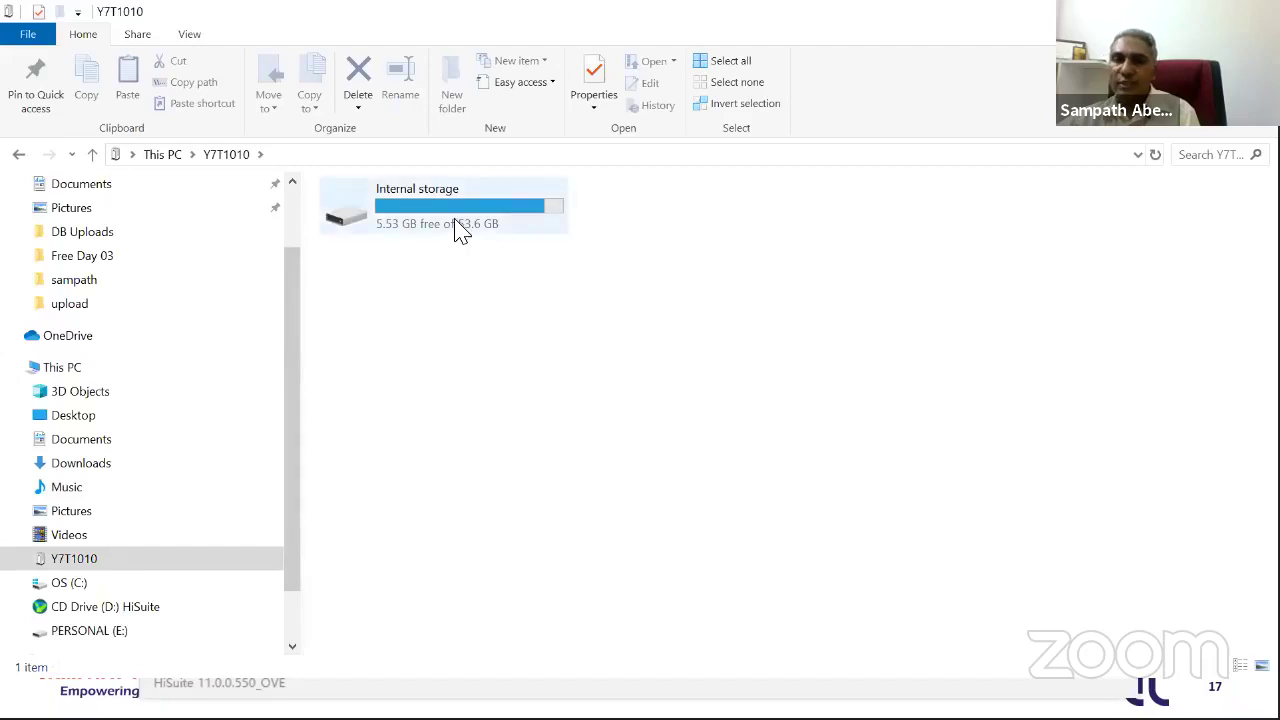
double_click(485, 212)
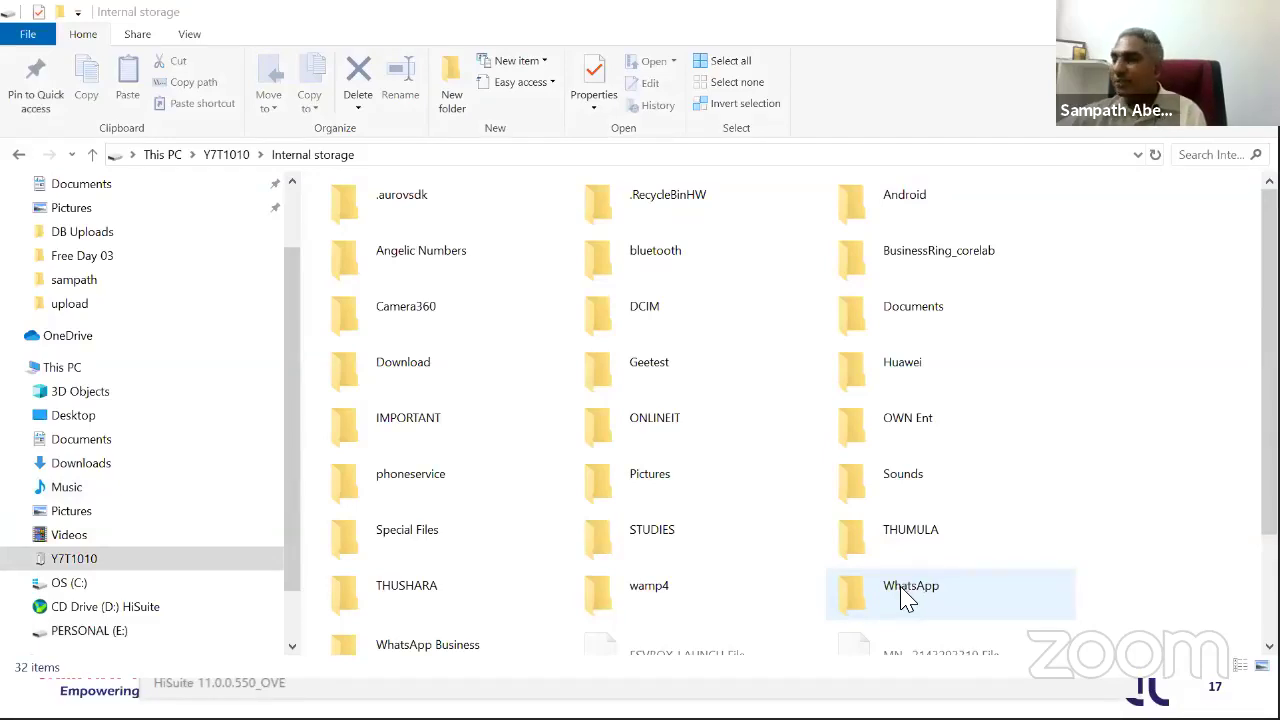
- Open the Sent folder inside the phone's WhatsApp > Media > WhatsApp Images folder
double_click(905, 598)
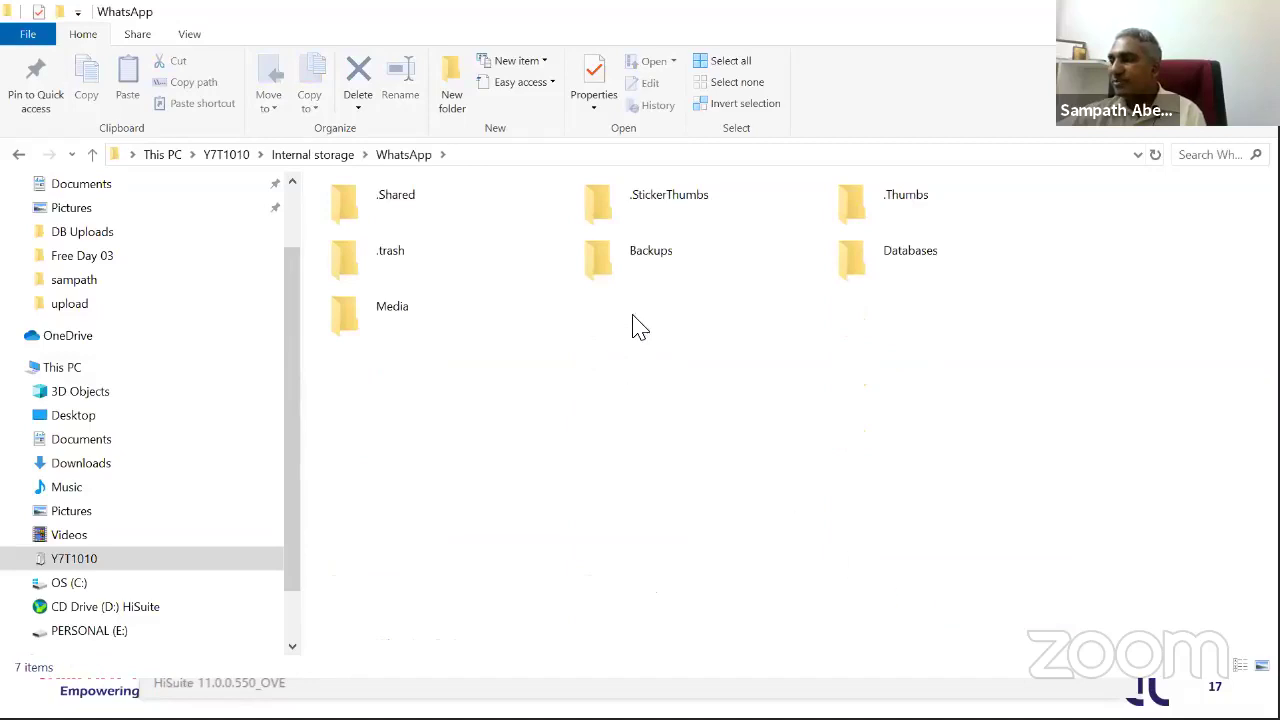
double_click(400, 320)
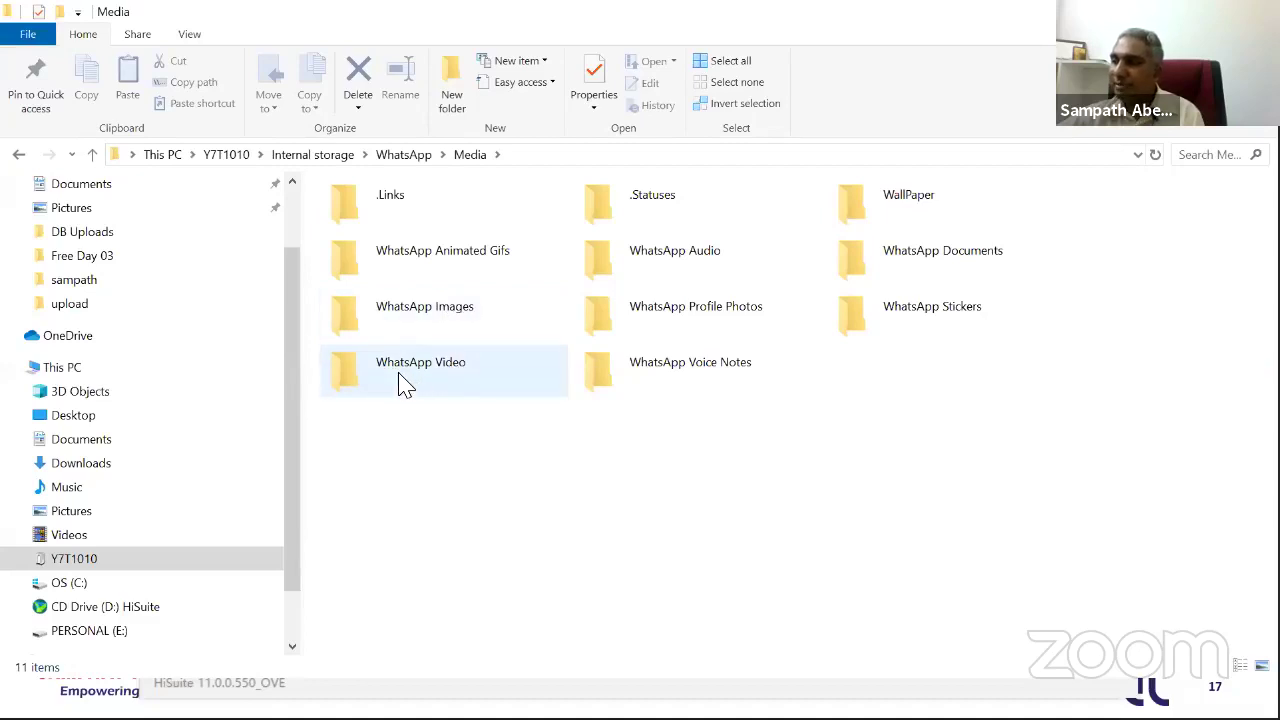
double_click(465, 320)
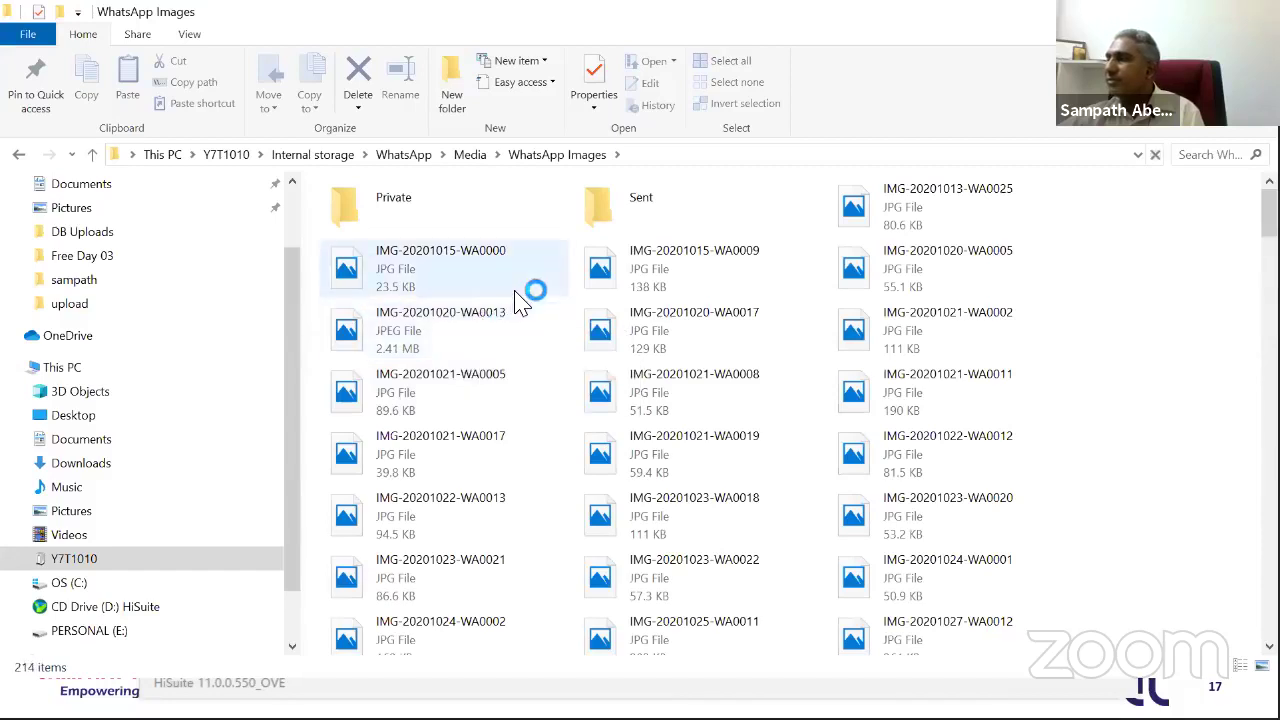
left_click(92, 157)
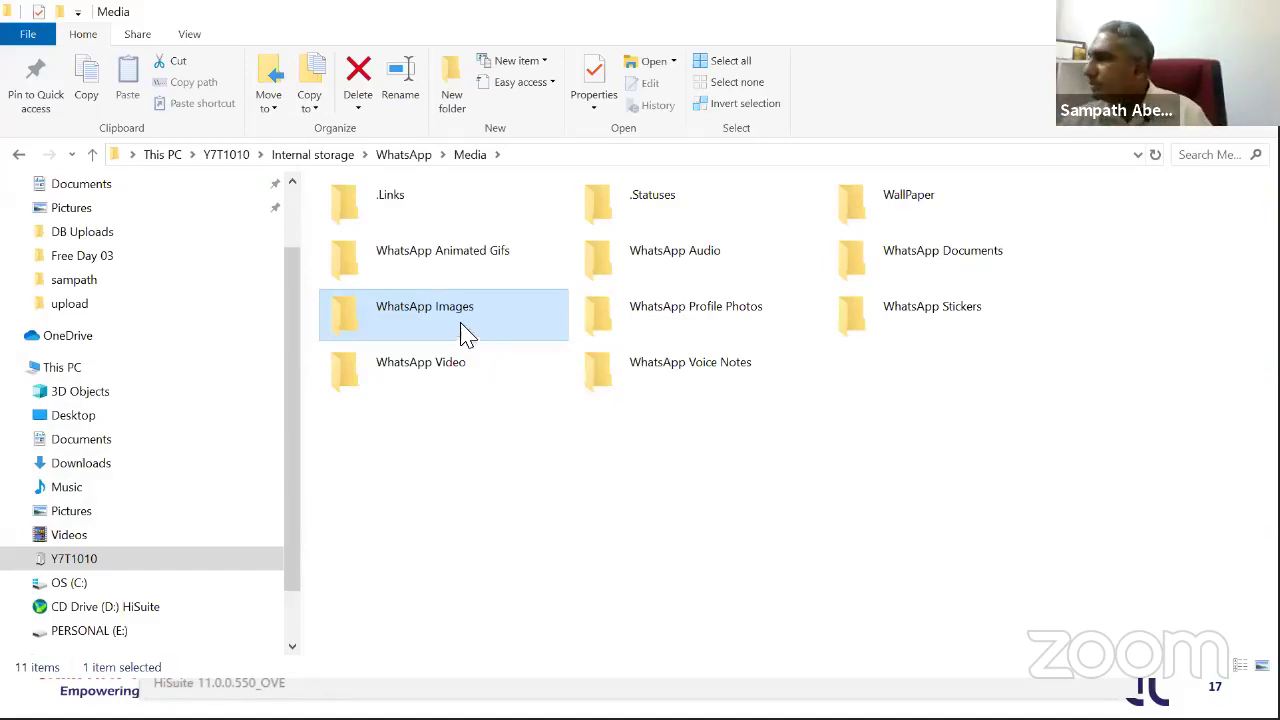
double_click(457, 331)
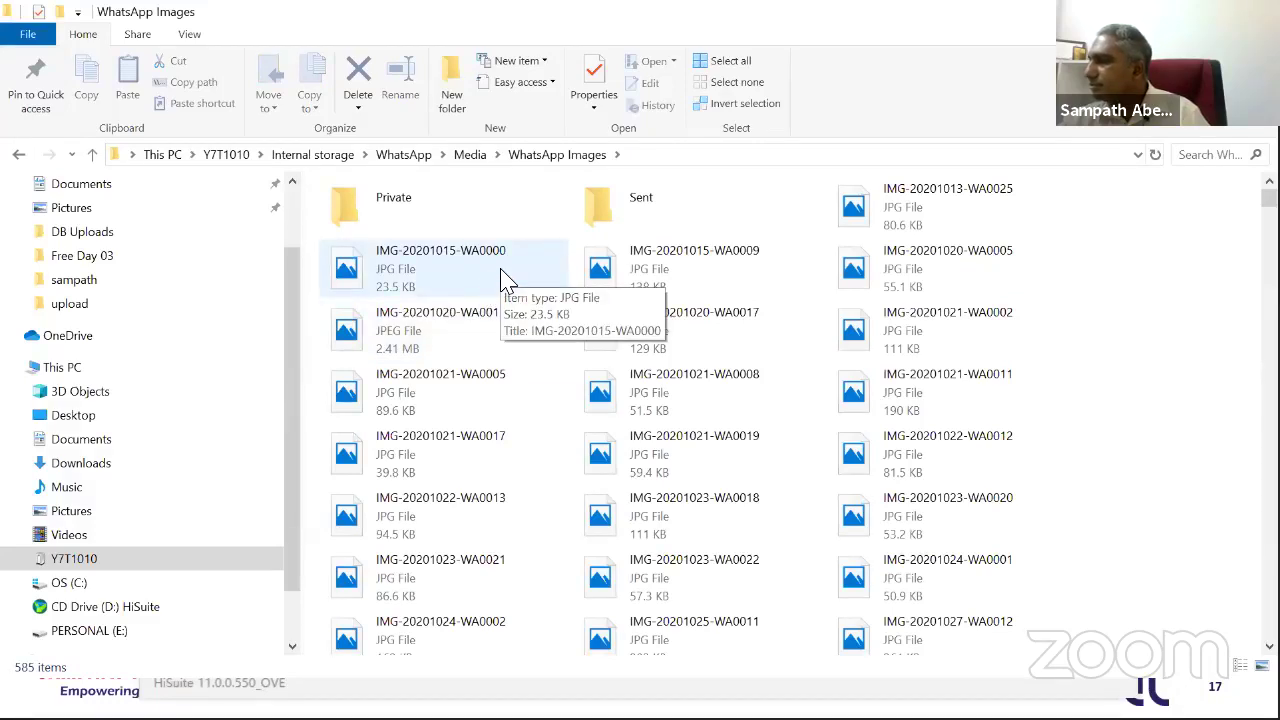
double_click(602, 210)
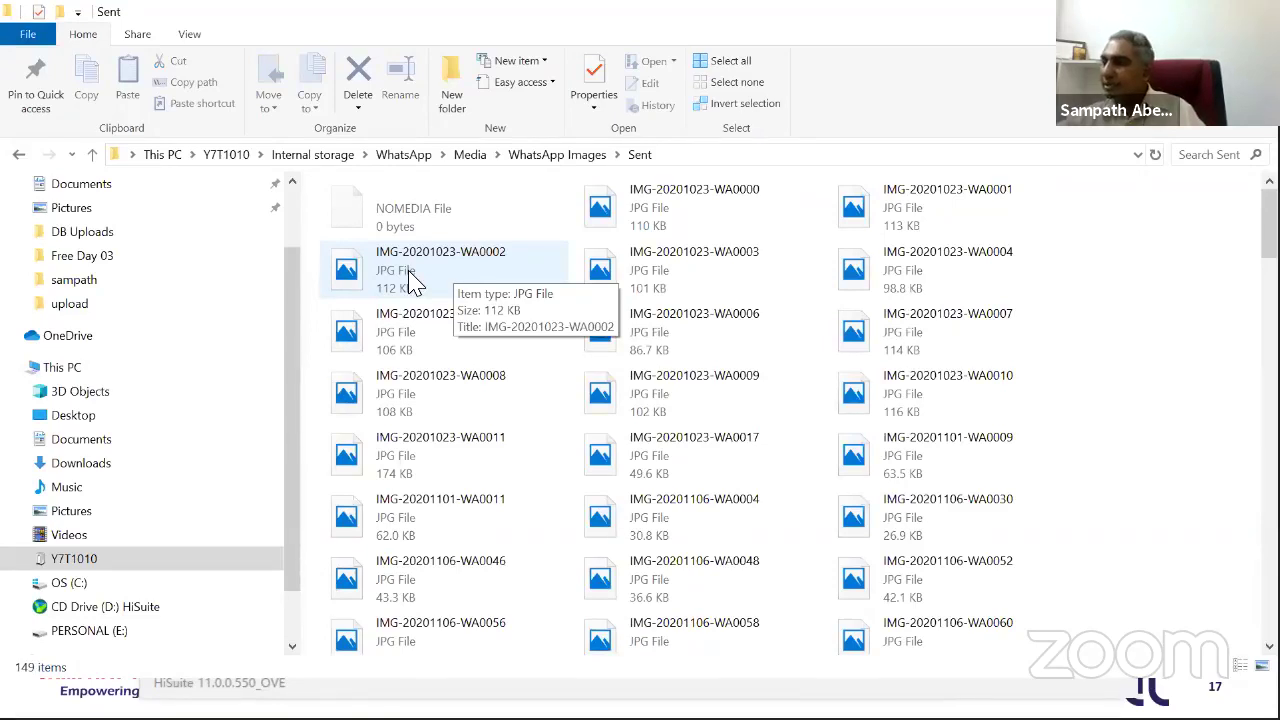
- View the file actions available for the image IMG-20201023-WA0002 without applying any
left_click(410, 281)
right_click(410, 281)
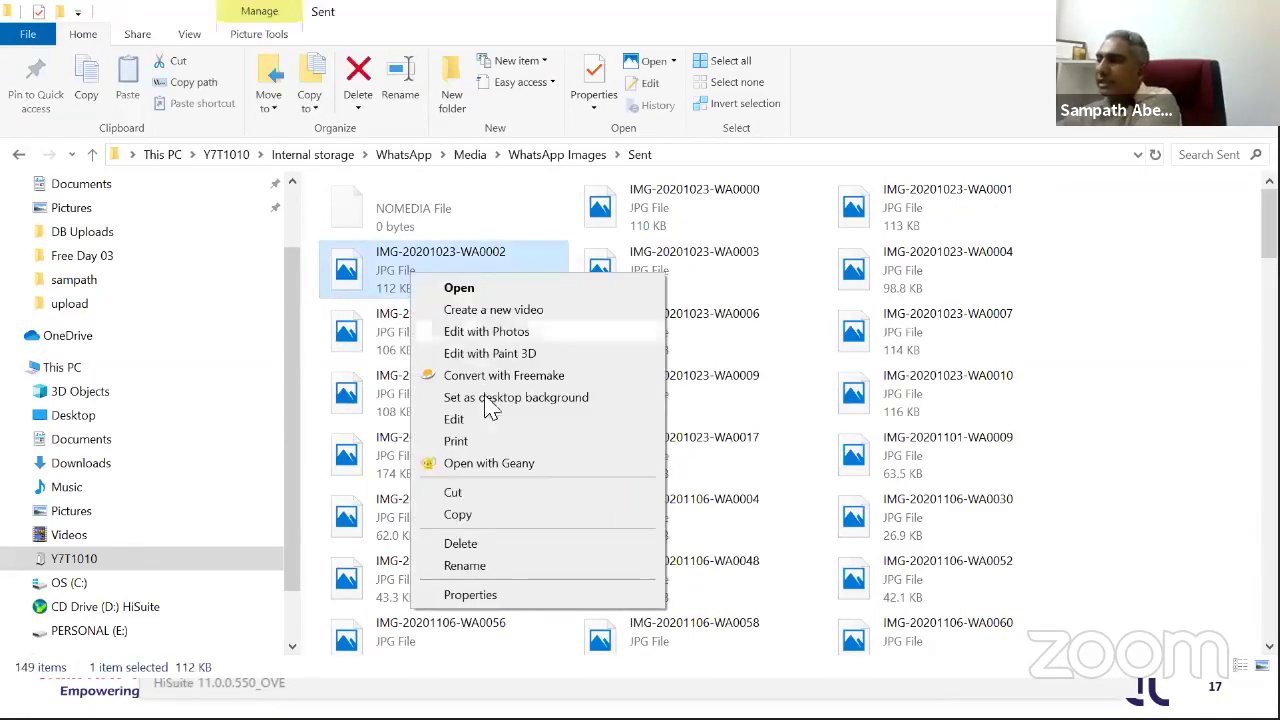
left_click(640, 208)
- Select the continuous range of images from IMG-20201023-WA0000 through IMG-20201023-WA0011, and clear that range selection
left_click(648, 210)
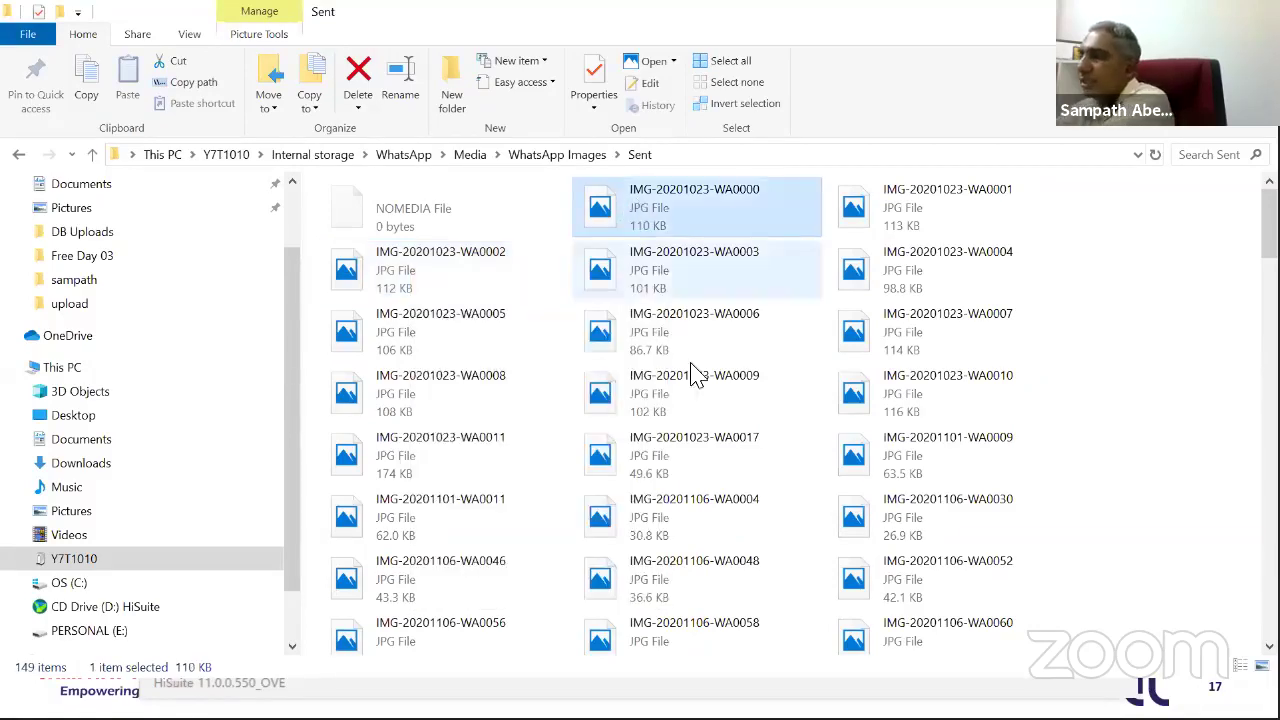
left_click(500, 453, "shift")
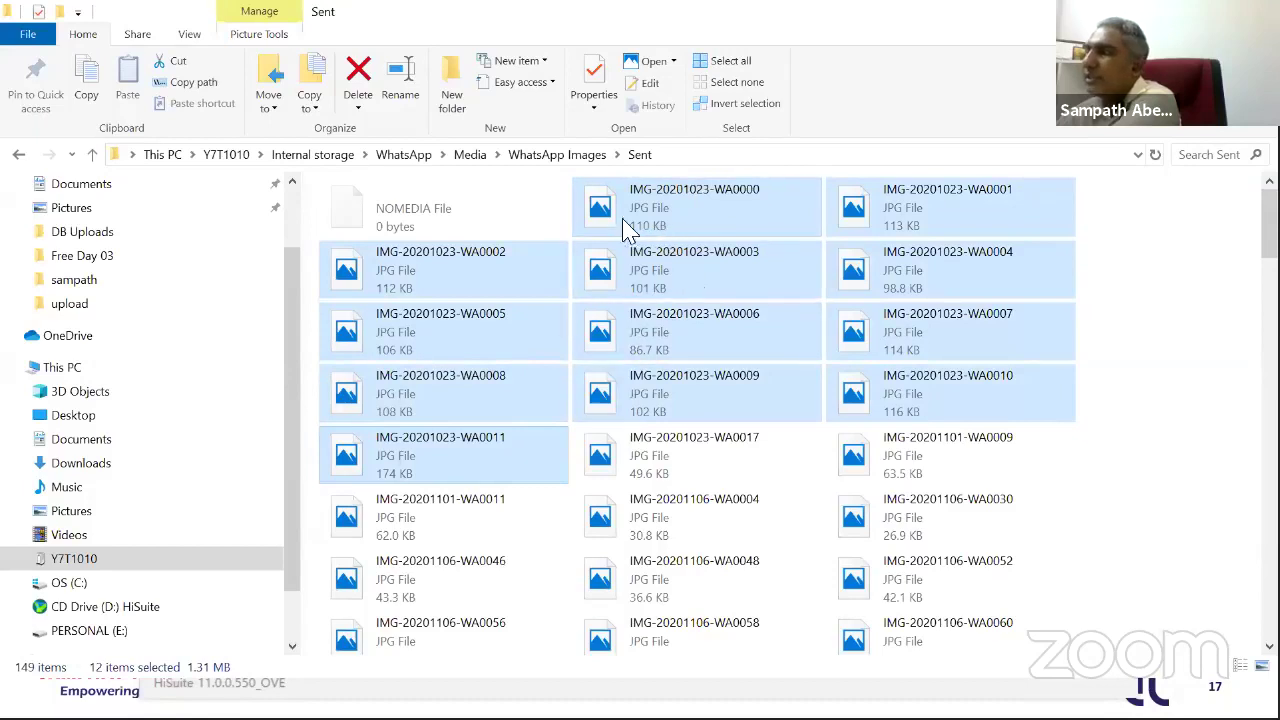
left_click(700, 278)
- Select seven non-adjacent images: IMG-20201023-WA0000, WA0002, WA0006, WA0009 and WA0011, plus IMG-20201106-WA0004 and WA0046
left_click(700, 213)
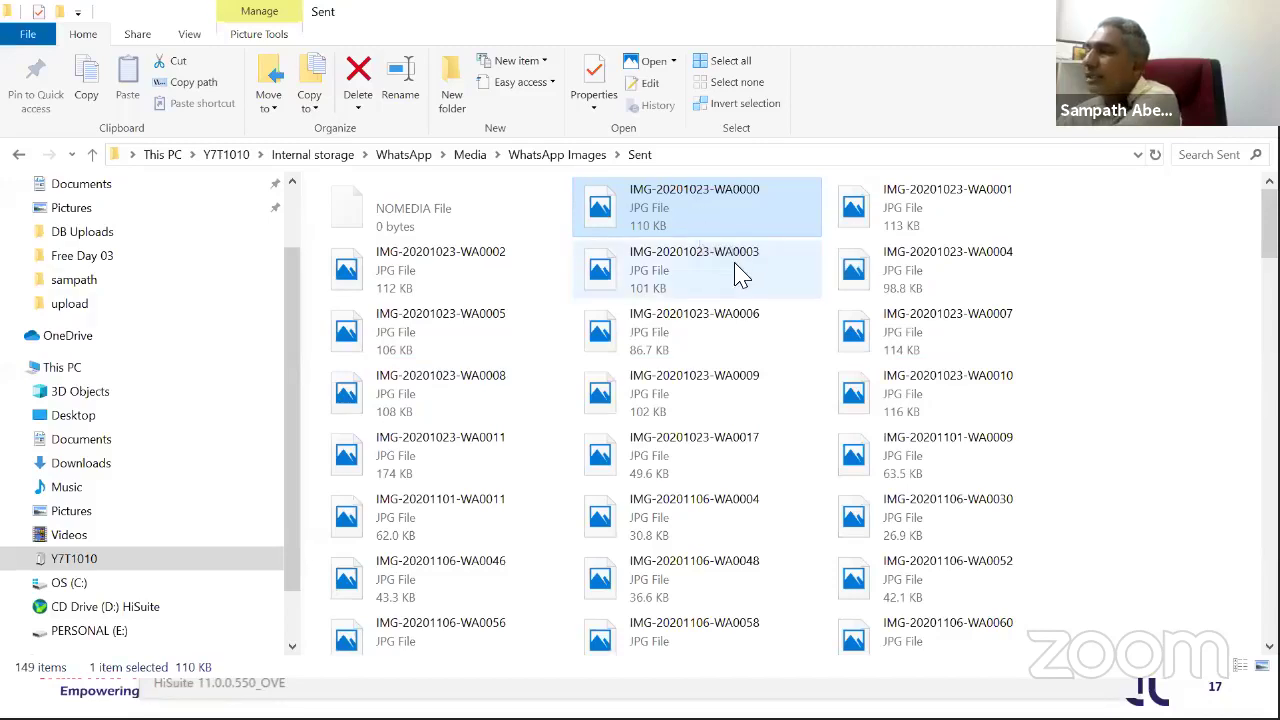
left_click(495, 293, "ctrl")
left_click(648, 335, "ctrl")
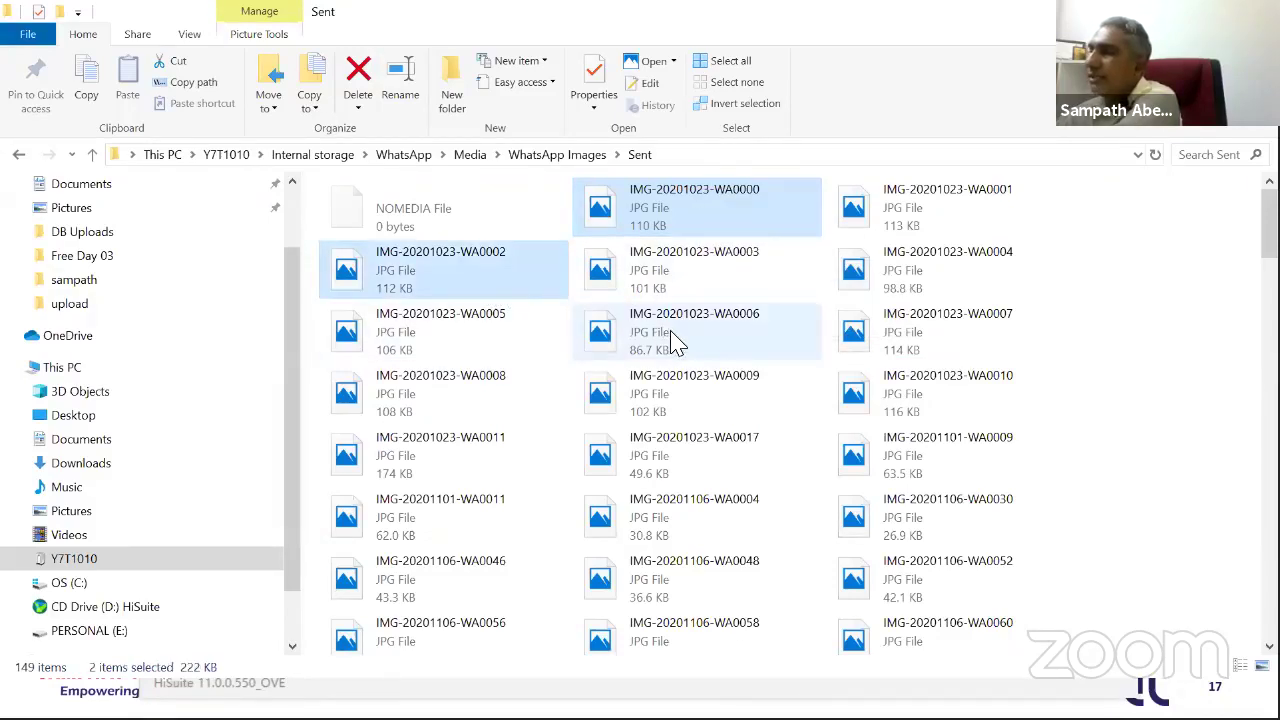
left_click(692, 415, "ctrl")
left_click(450, 460, "ctrl")
left_click(664, 518, "ctrl")
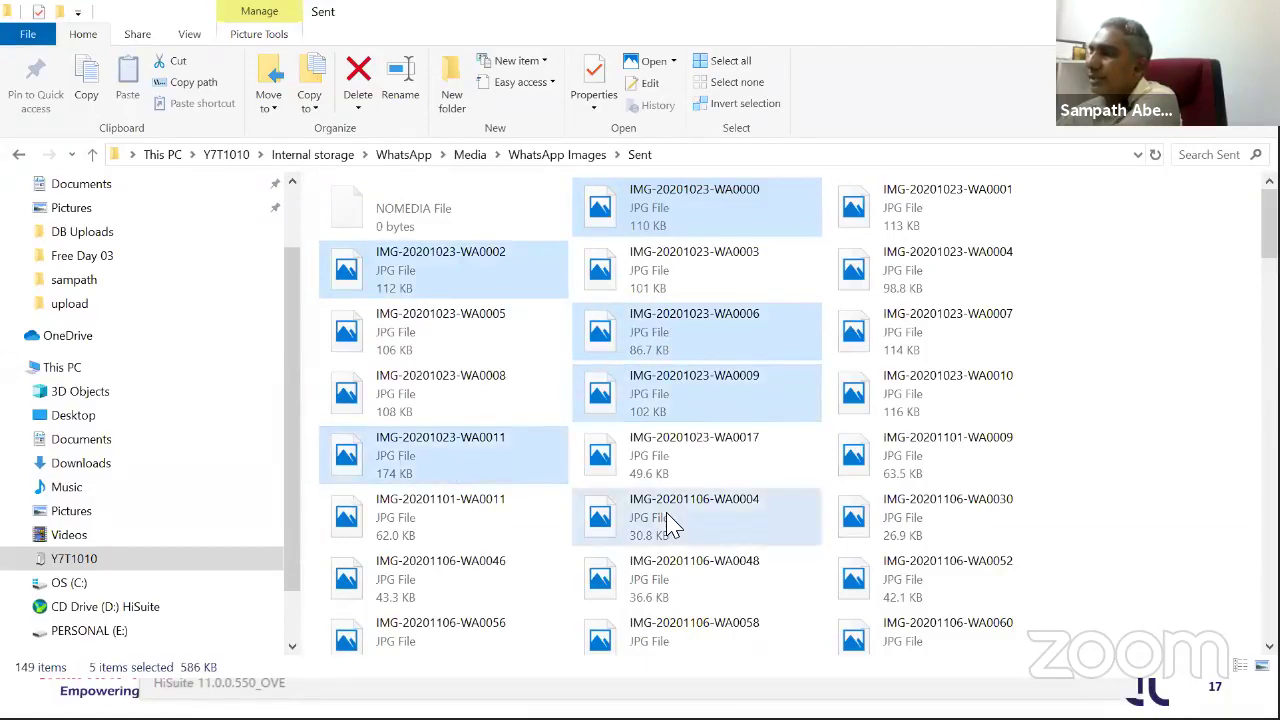
left_click(425, 590, "ctrl")
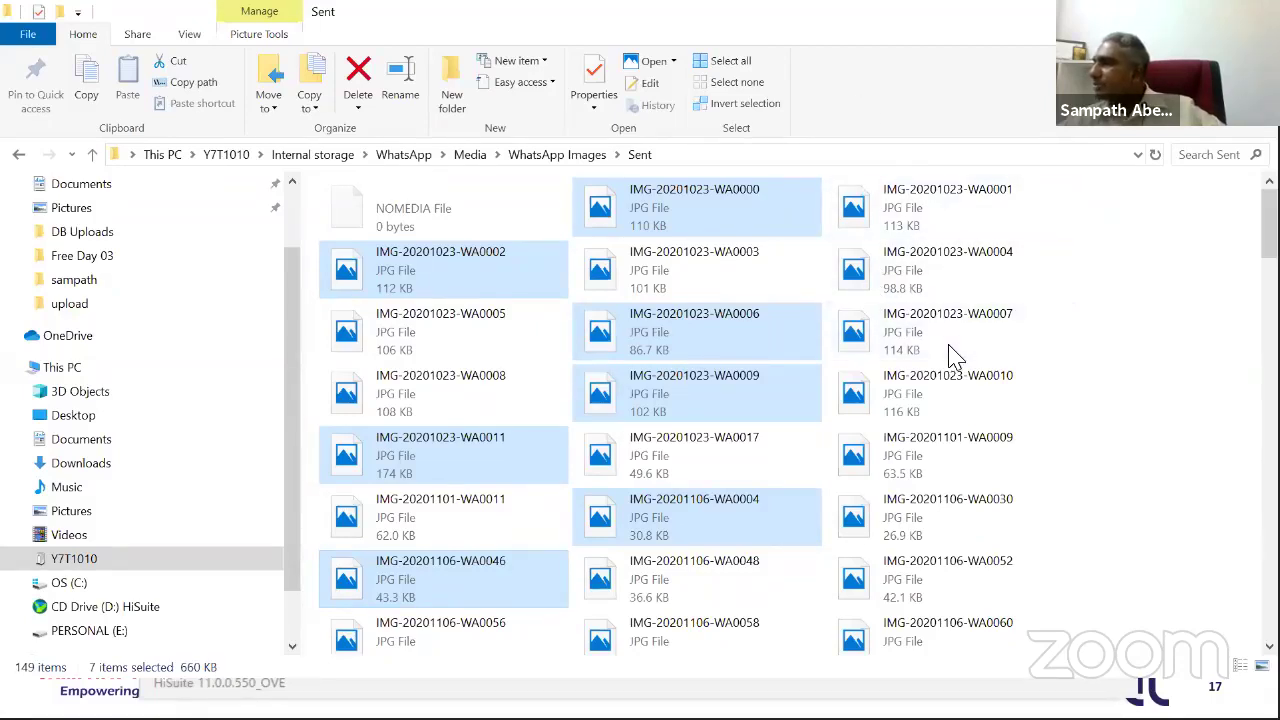
- Display the Sent folder's files as large icons and look through the images
right_click(1170, 259)
mouse_move(1160, 263)
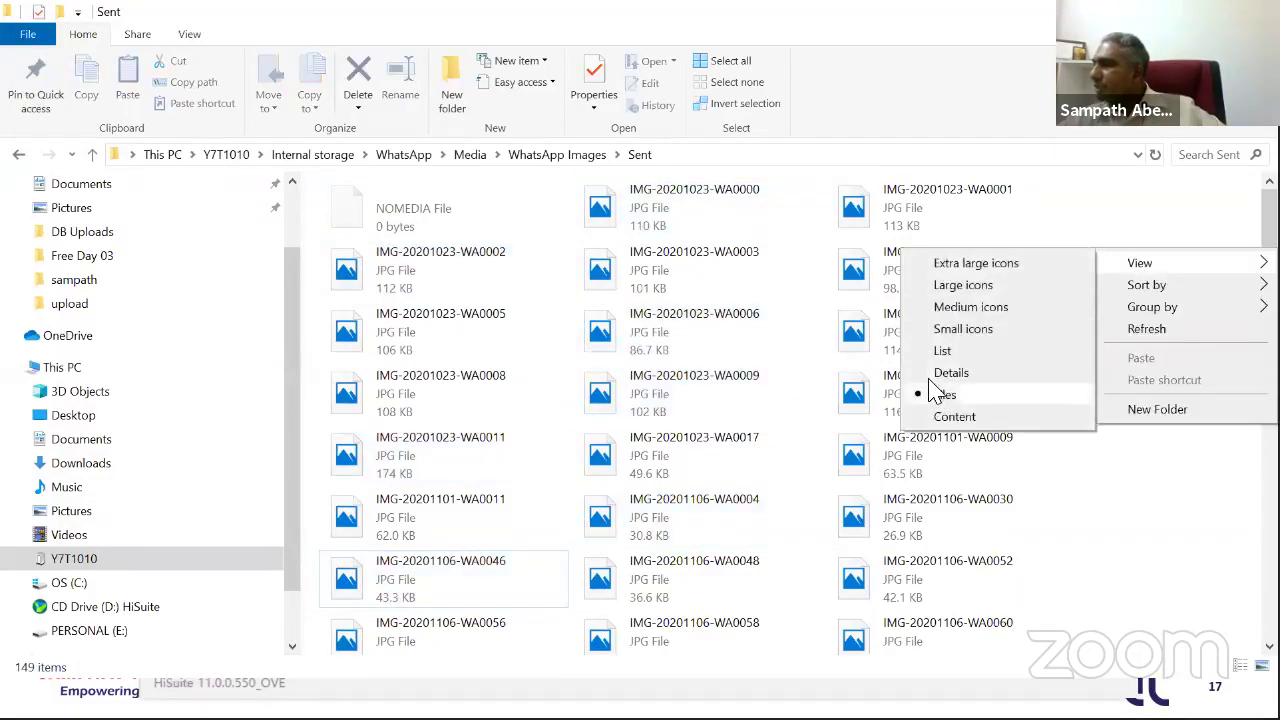
left_click(975, 286)
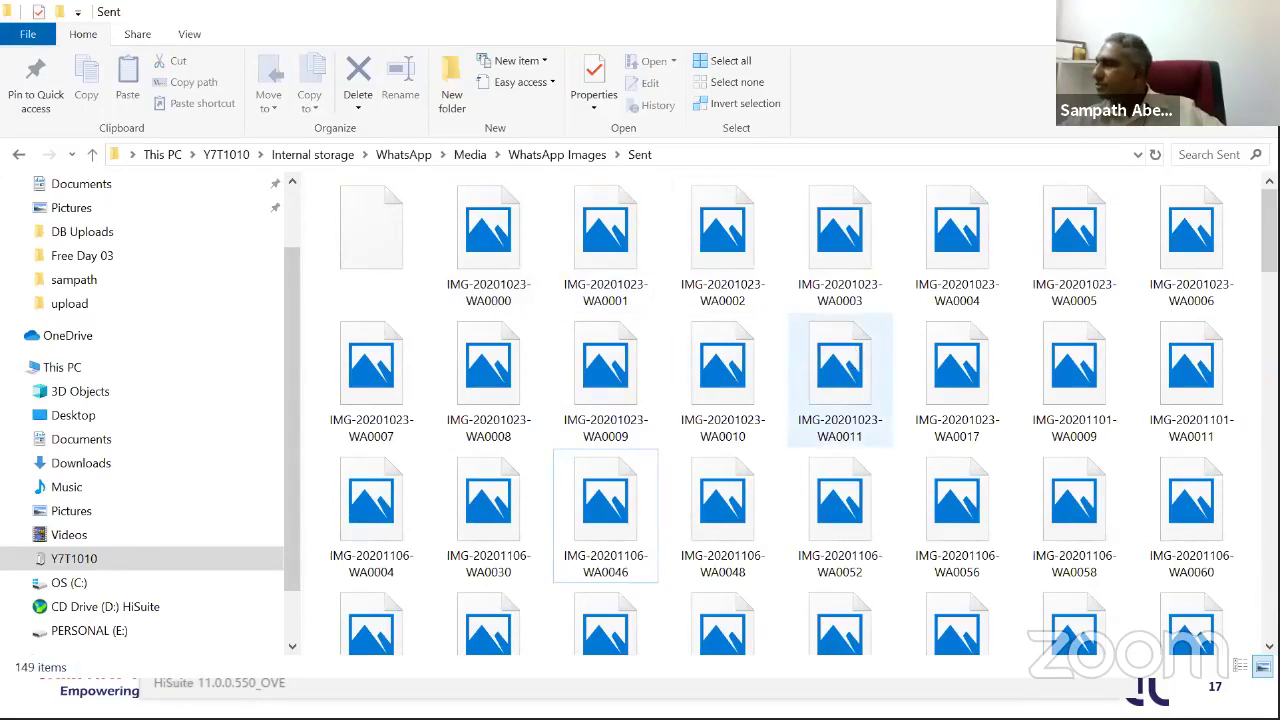
scroll(1075, 240, "down", 10)
scroll(1075, 240, "up", 9)
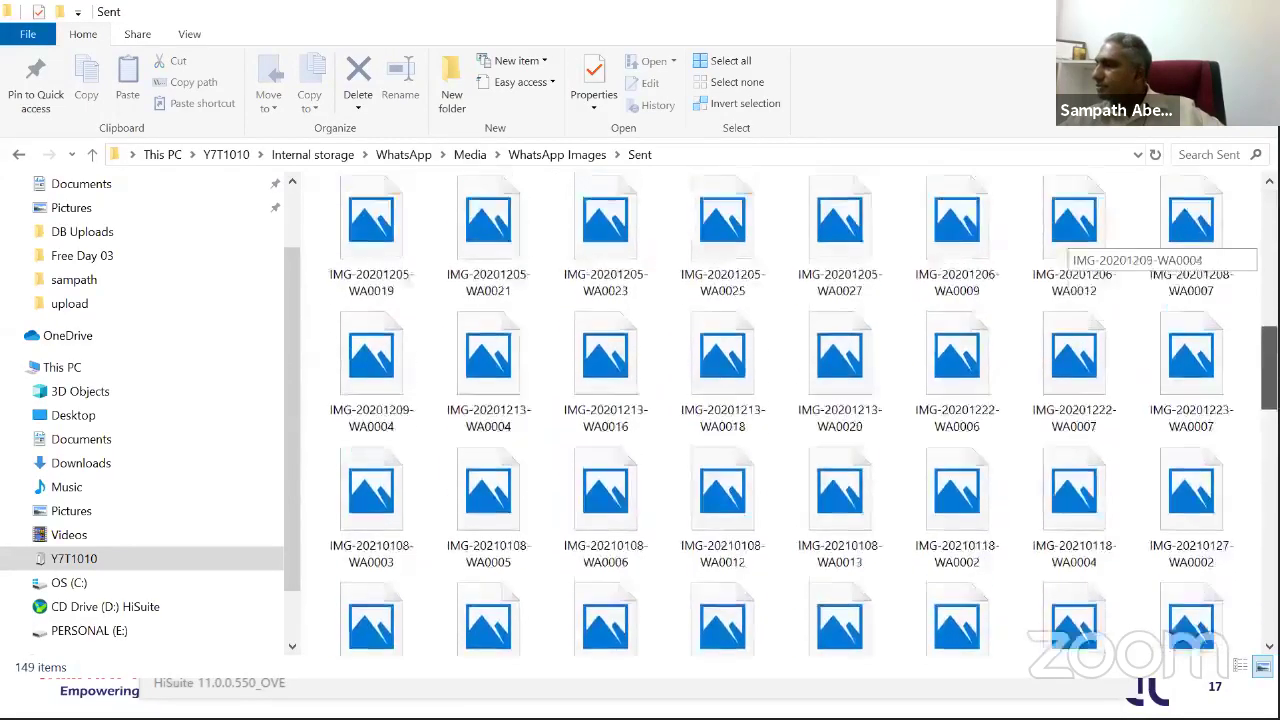
scroll(1075, 240, "up", 1)
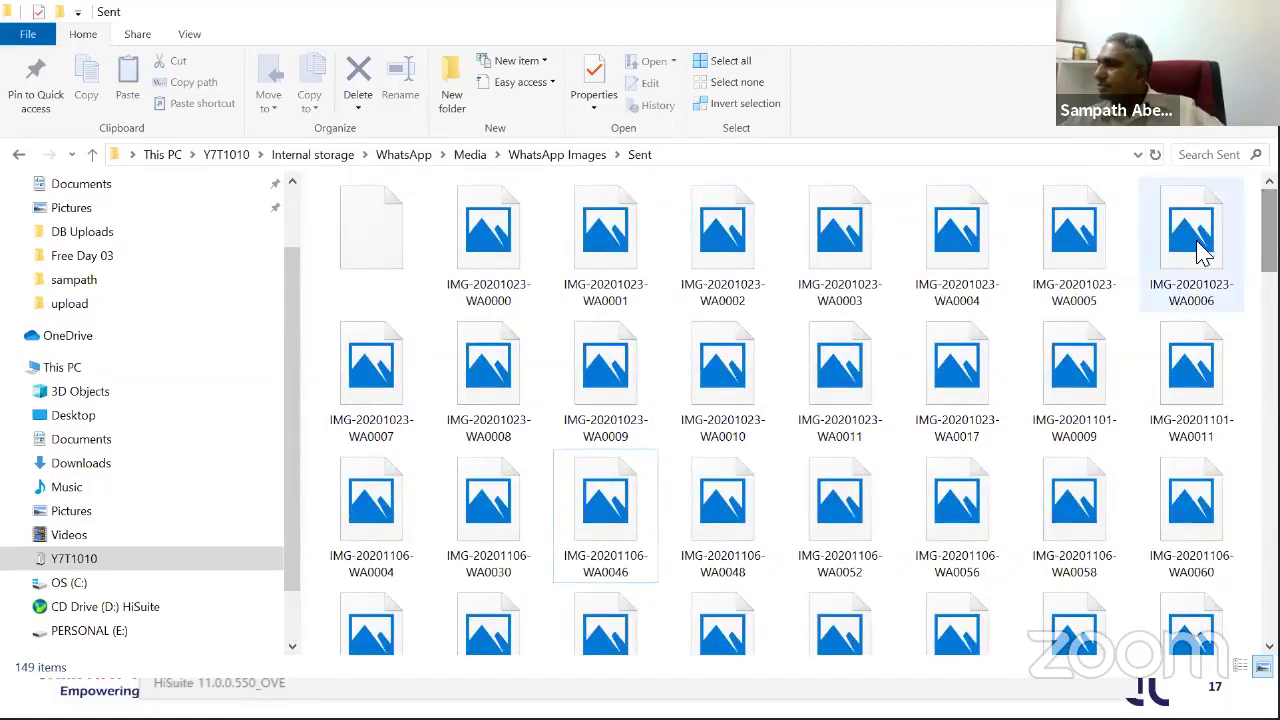
- Show the Copy option for the image IMG-20201023-WA0000, and dismiss it without copying
right_click(492, 271)
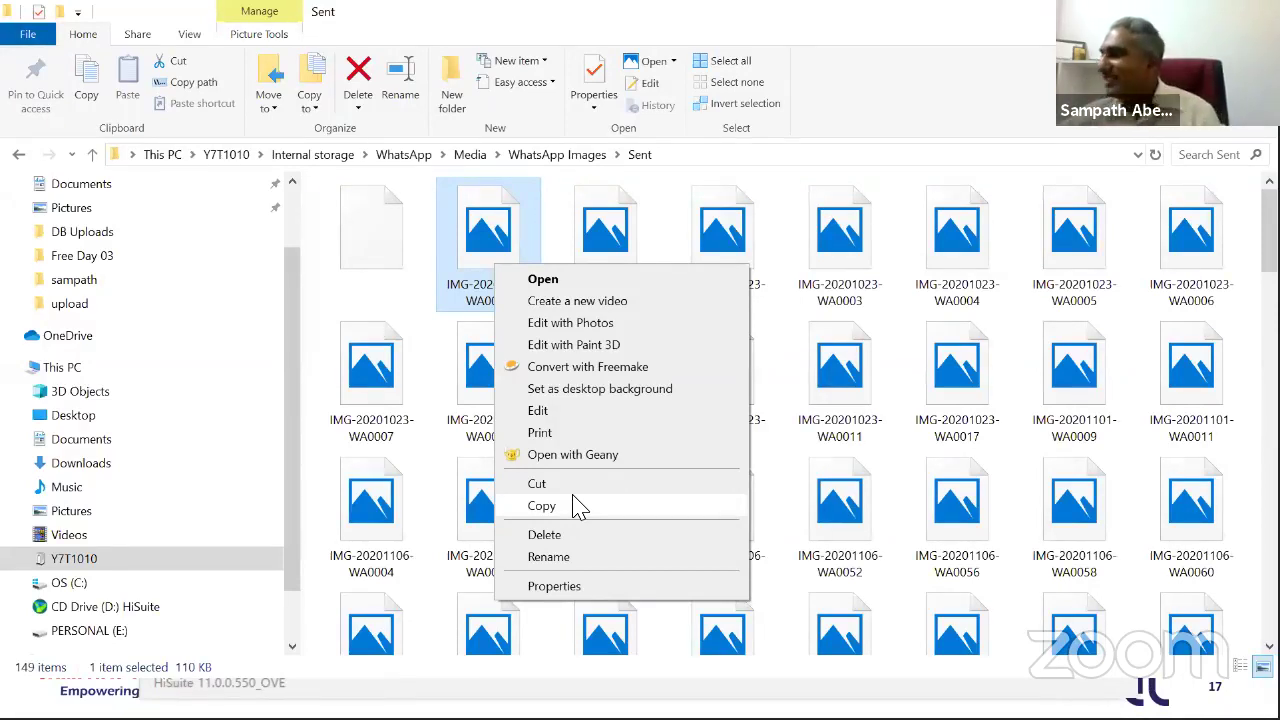
left_click(873, 40)
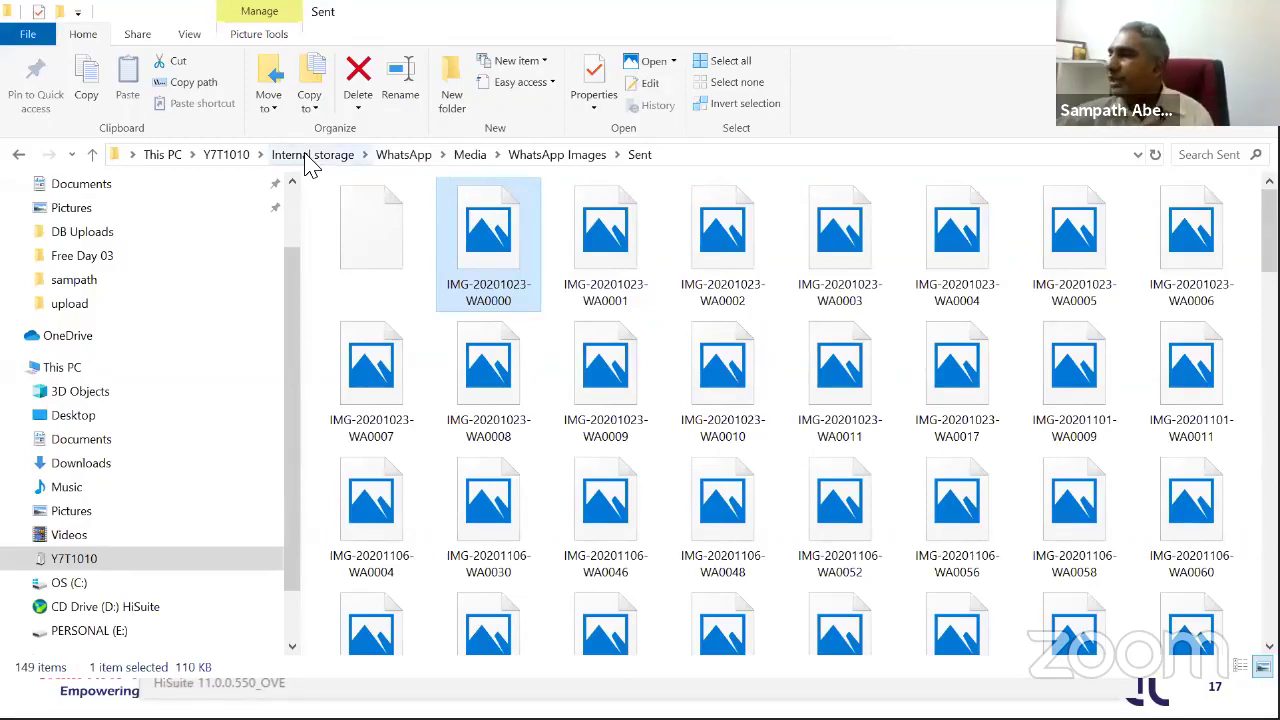
- View the photos in the phone's Internal storage > DCIM > Camera folder, and close the File Explorer window
left_click(232, 157)
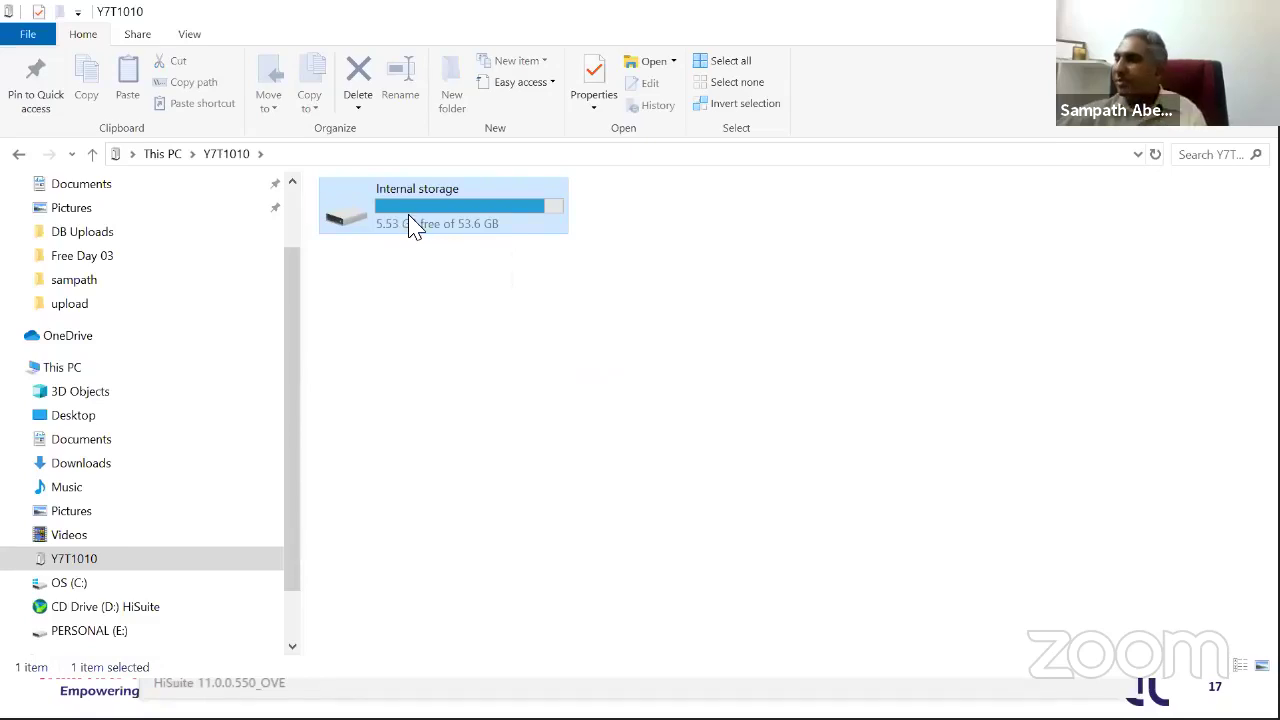
double_click(408, 224)
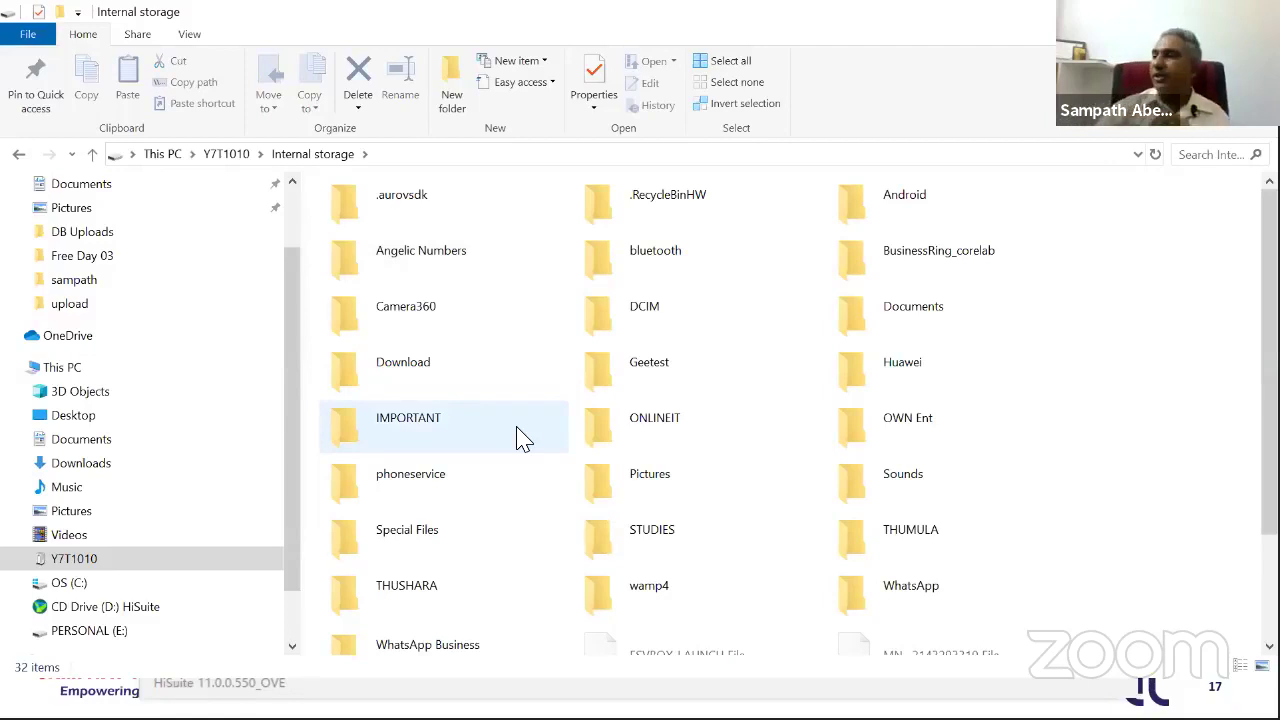
double_click(650, 318)
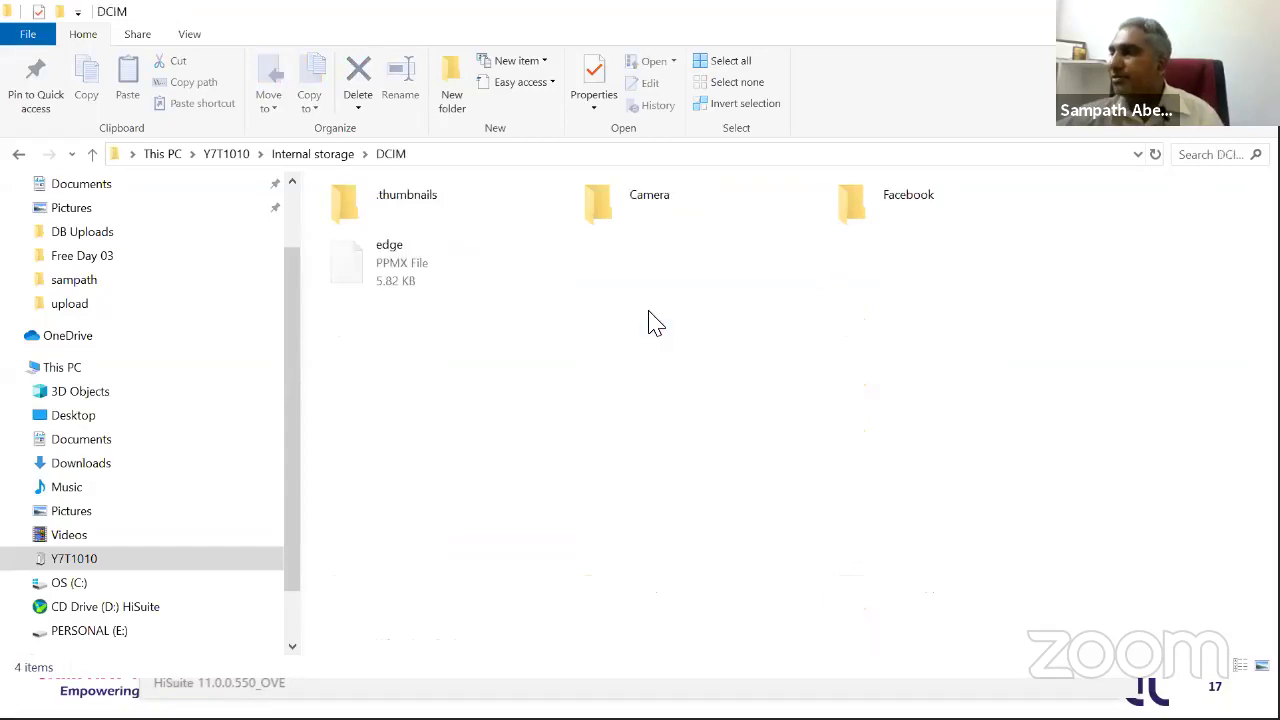
double_click(660, 208)
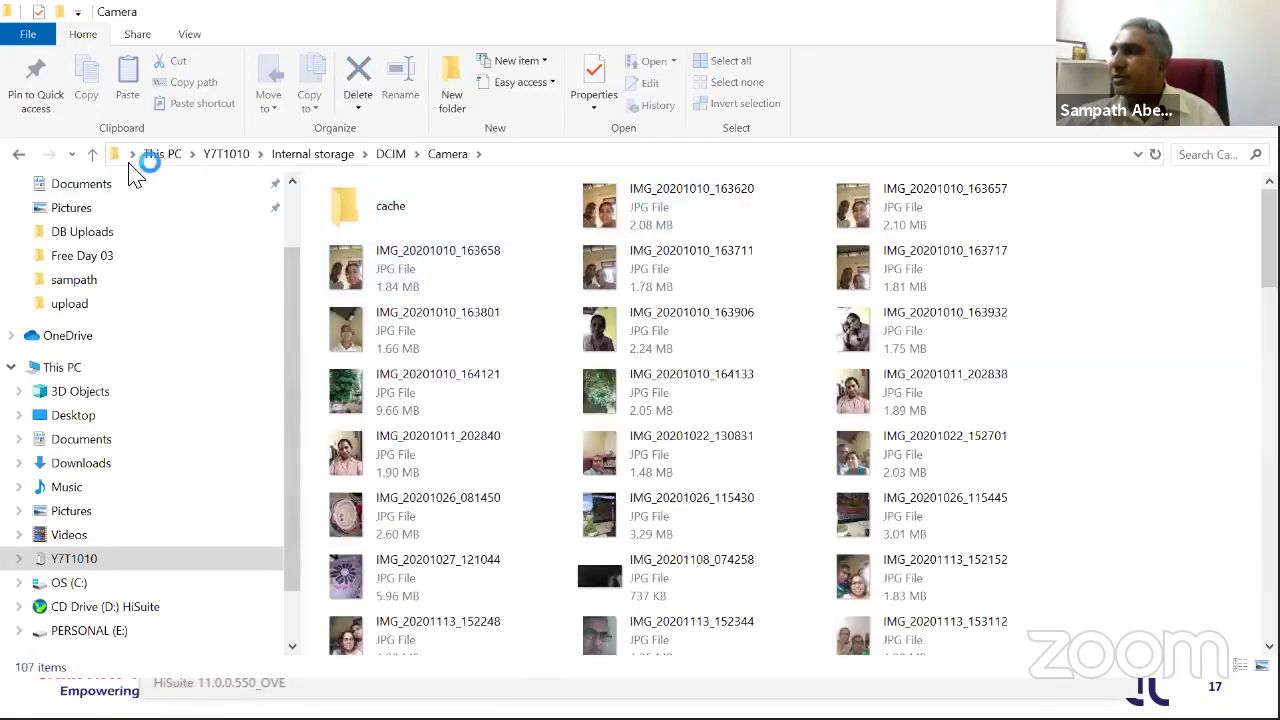
left_click(92, 156)
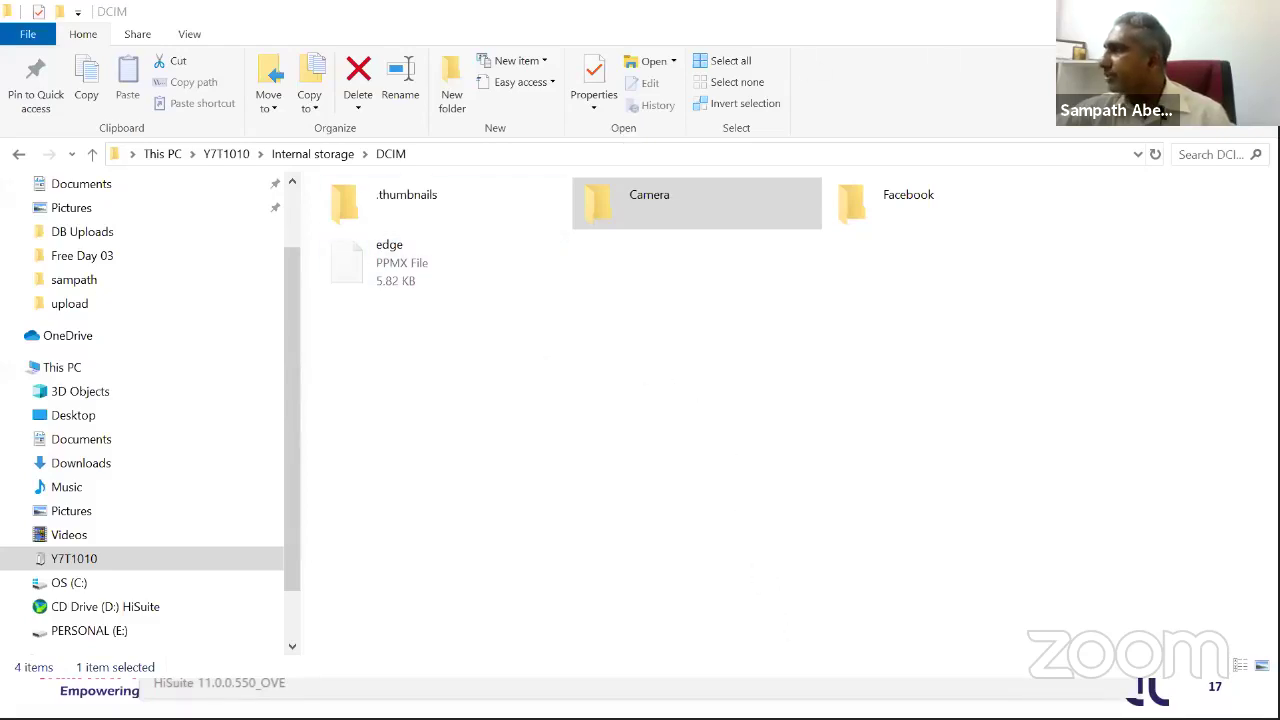
left_click(1258, 12)
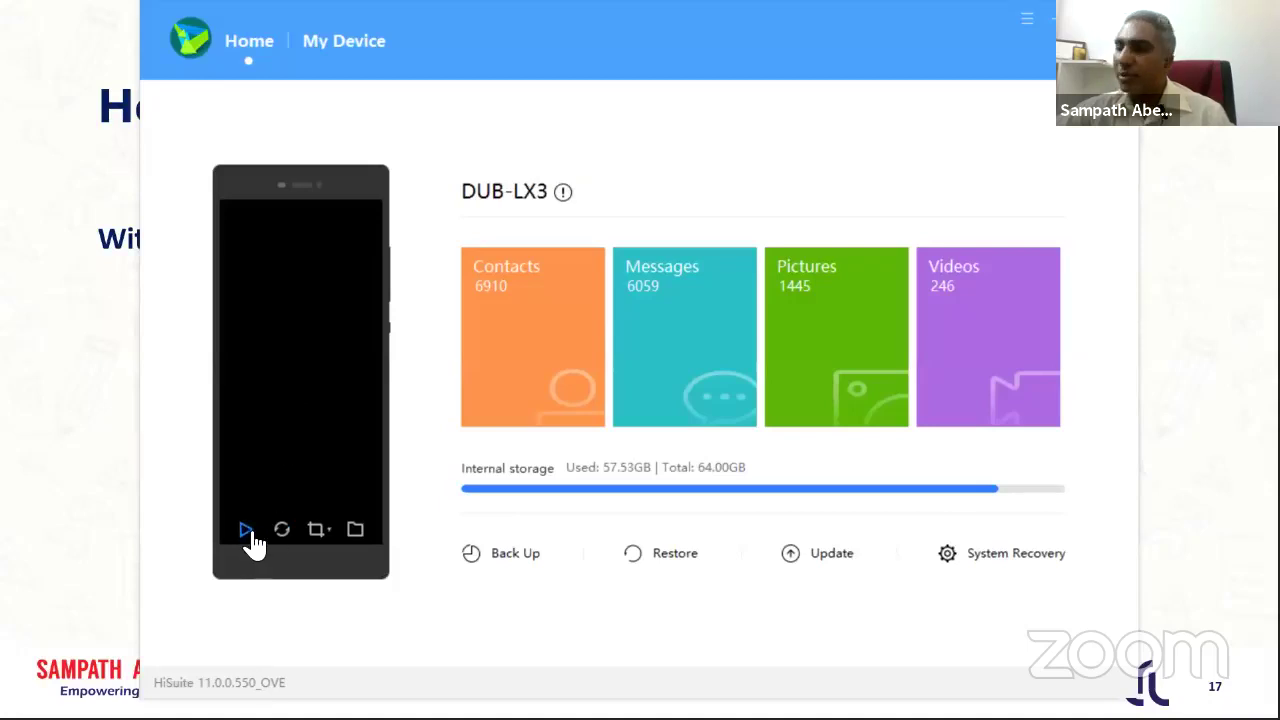
- Mirror the phone's screen in HiSuite and turn on the phone's Bluetooth
left_click(248, 532)
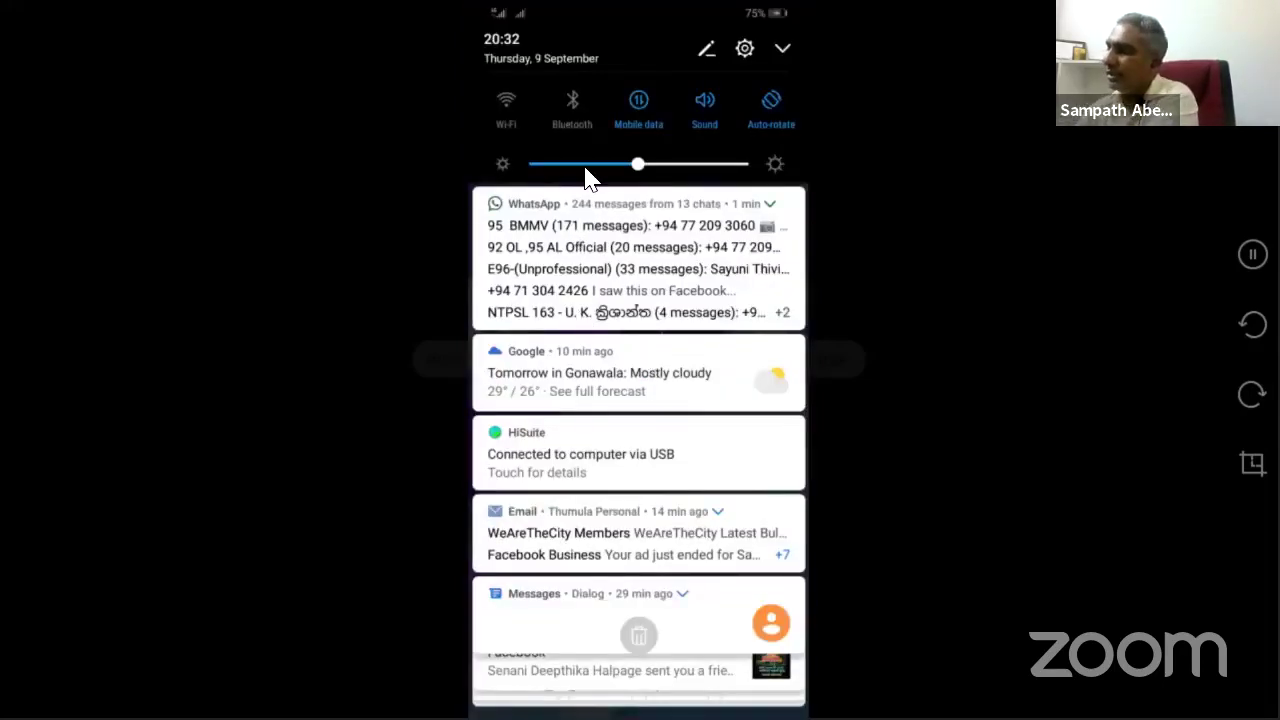
left_click(556, 108)
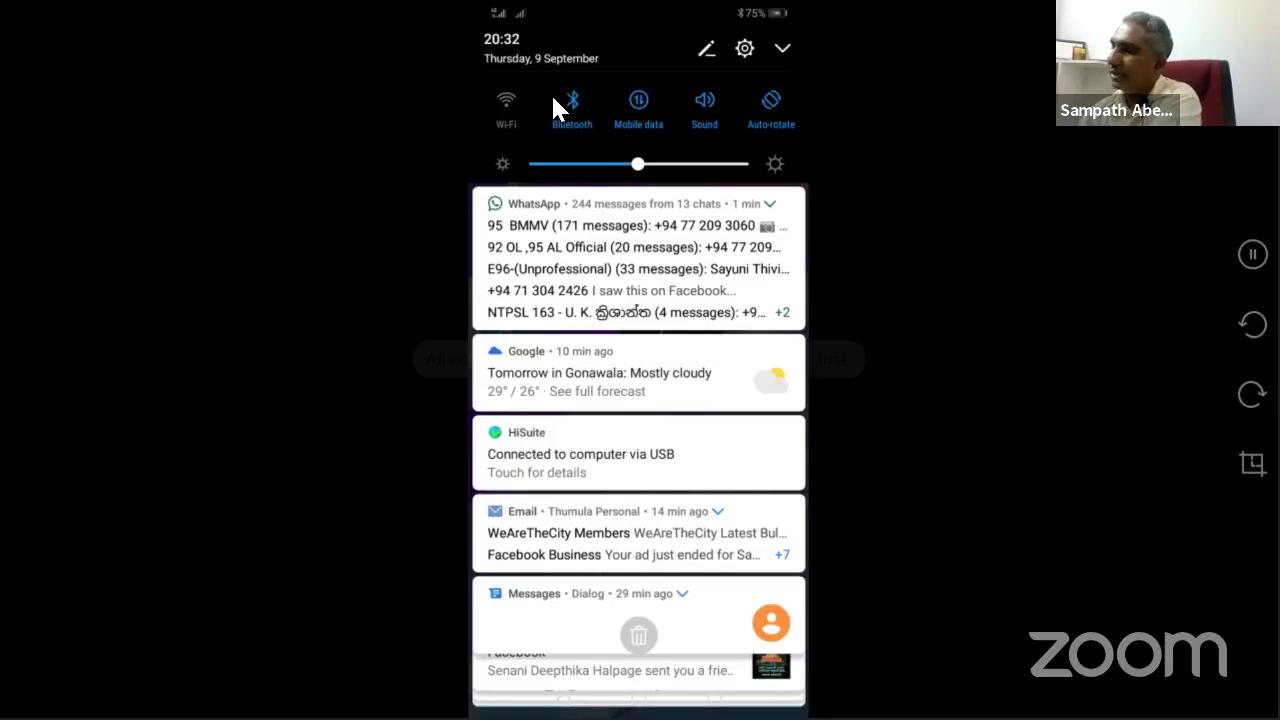
left_click(556, 108)
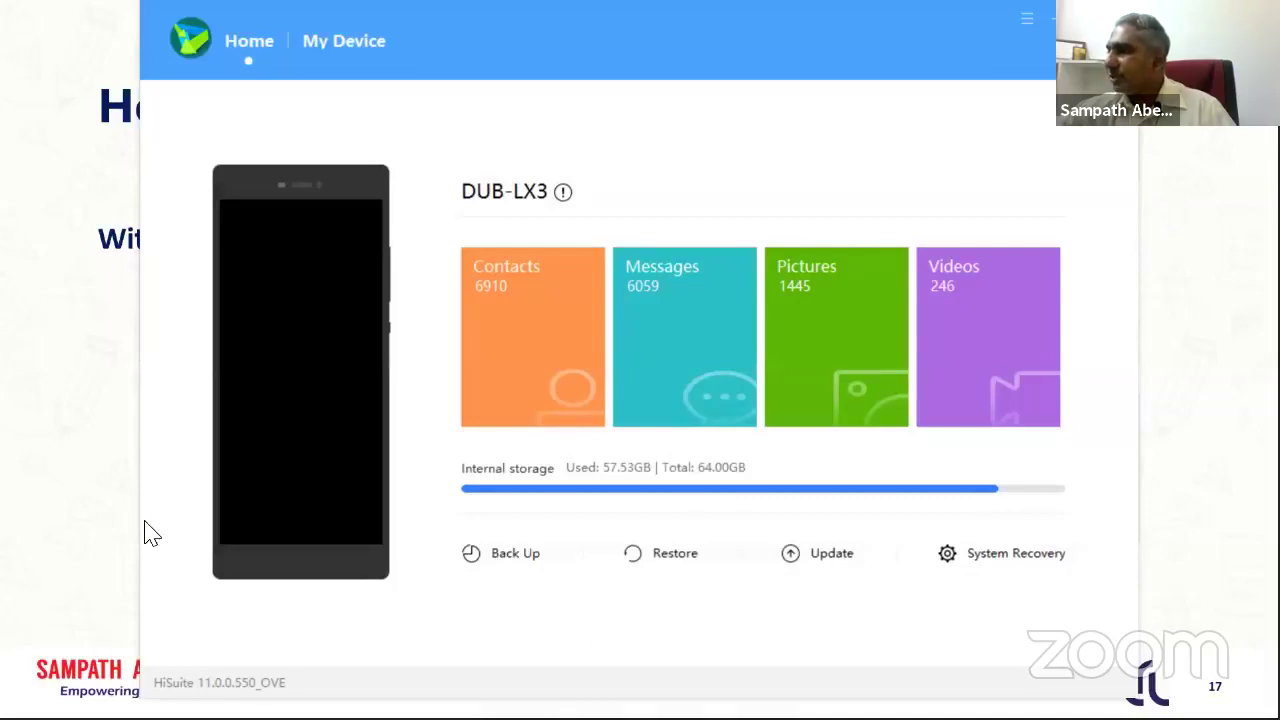
- End the slide show, close FileZilla's update notice, and clear the open browser, FileZilla and Notepad windows off the desktop
key("alt+Tab")
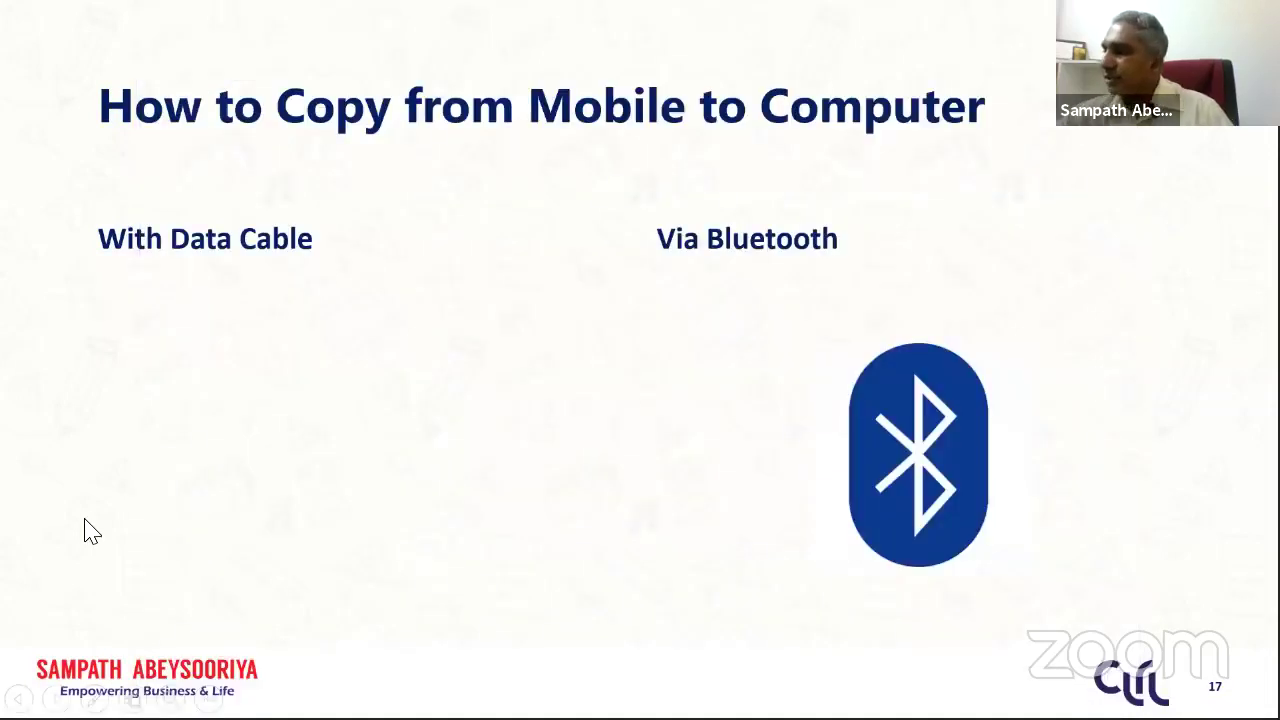
key("Escape")
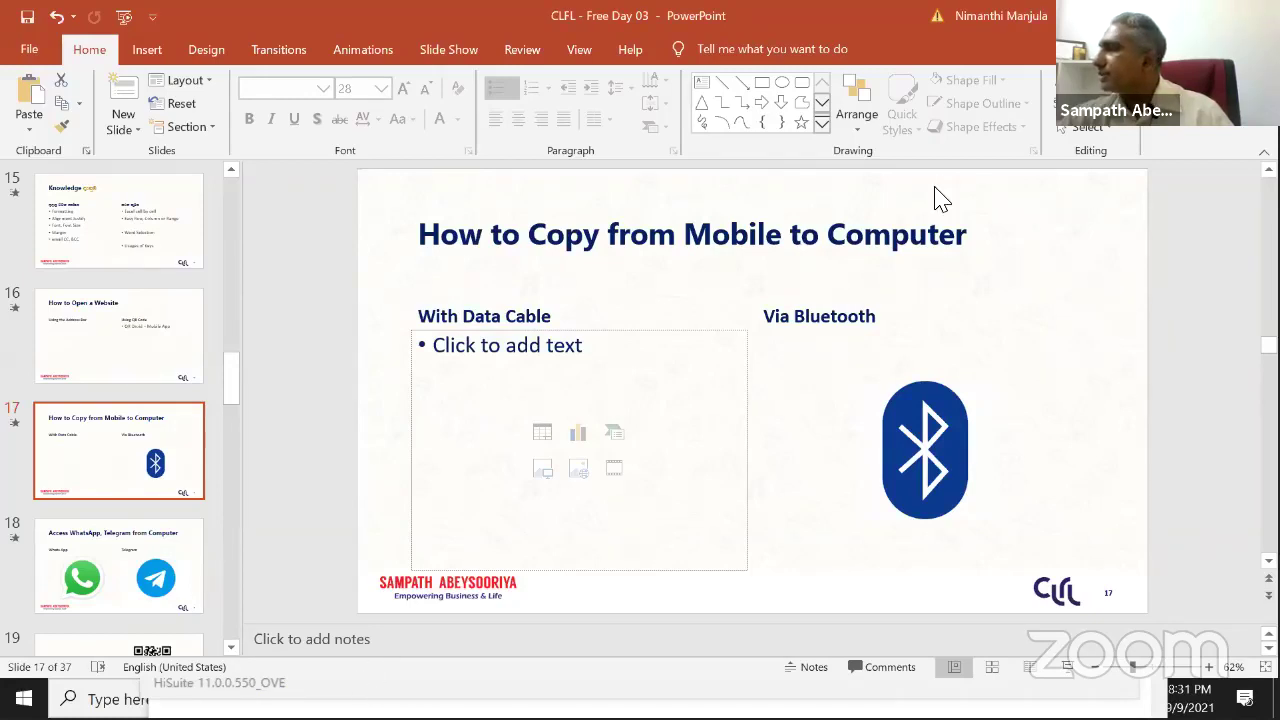
key("alt+Tab")
left_click(1045, 16)
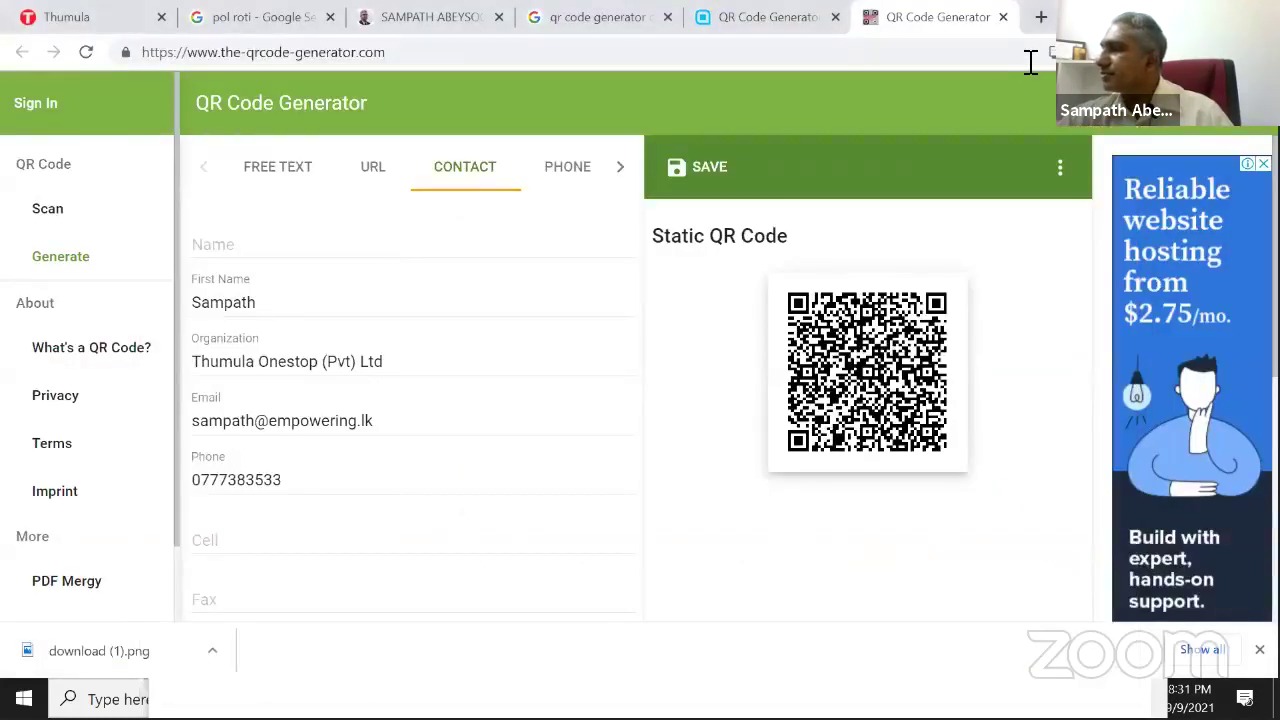
key("alt+Tab")
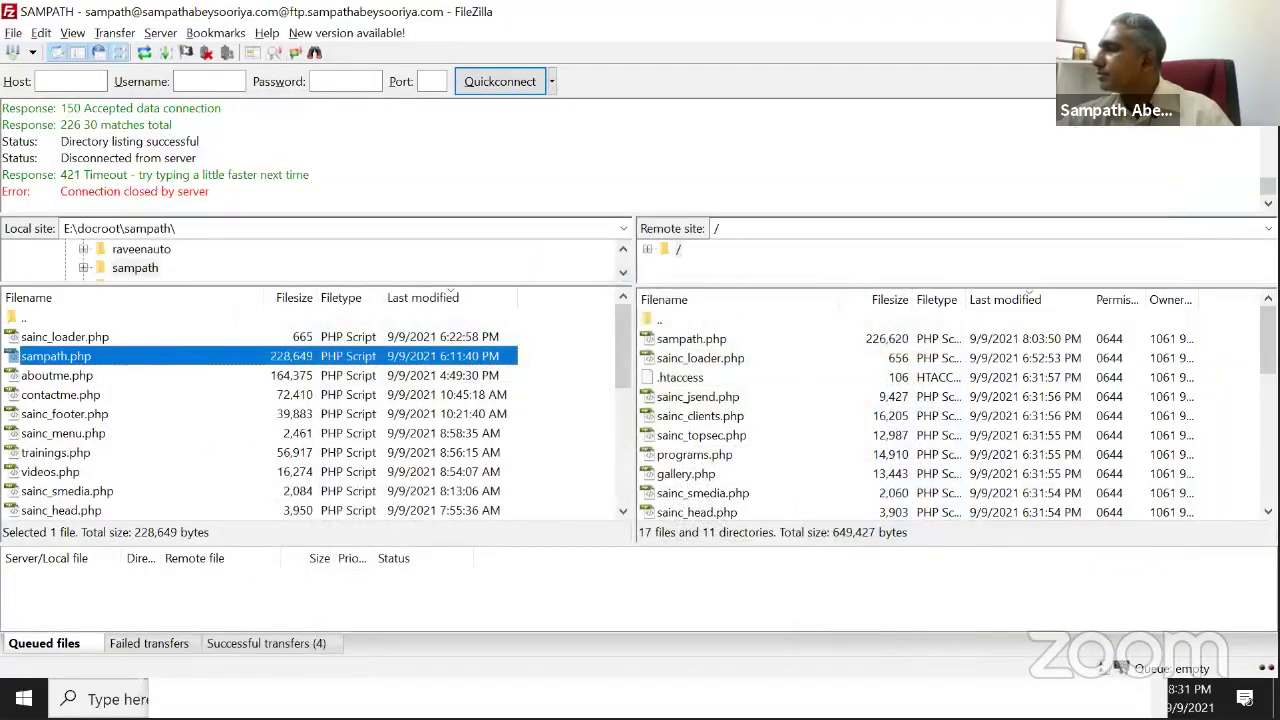
key("alt+Tab")
key("alt+Tab")
key("alt+Tab")
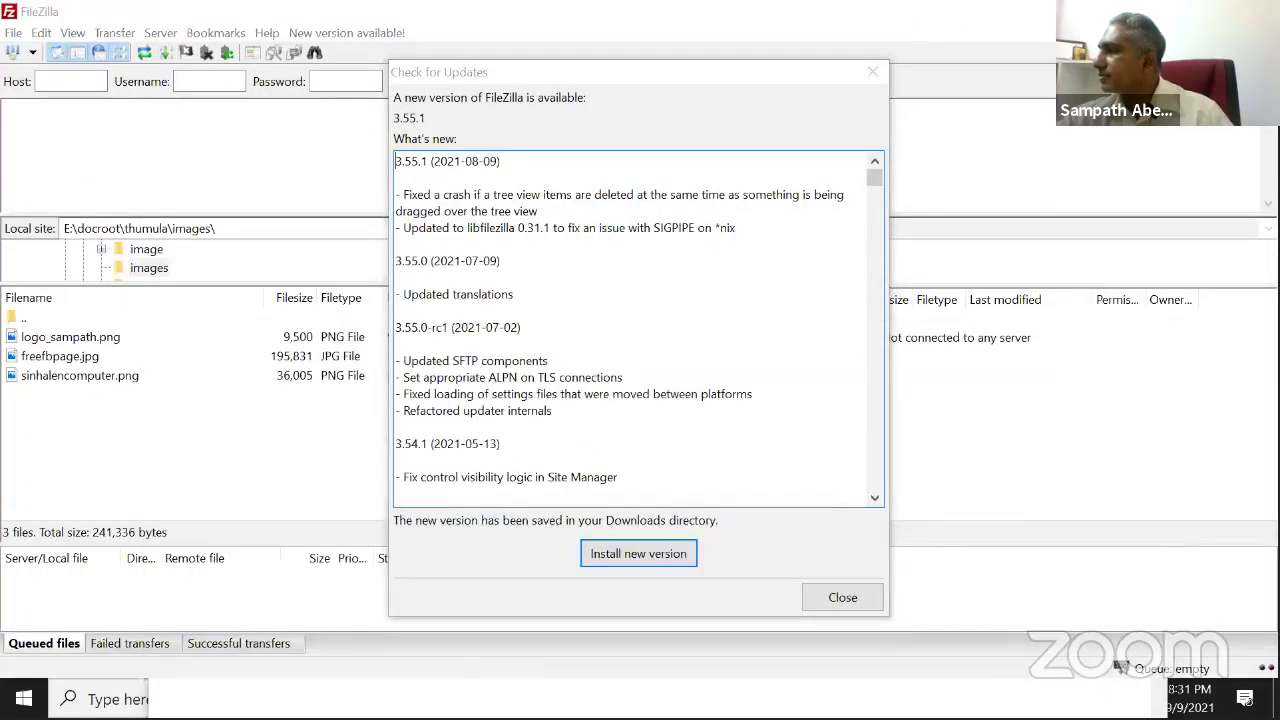
left_click(842, 597)
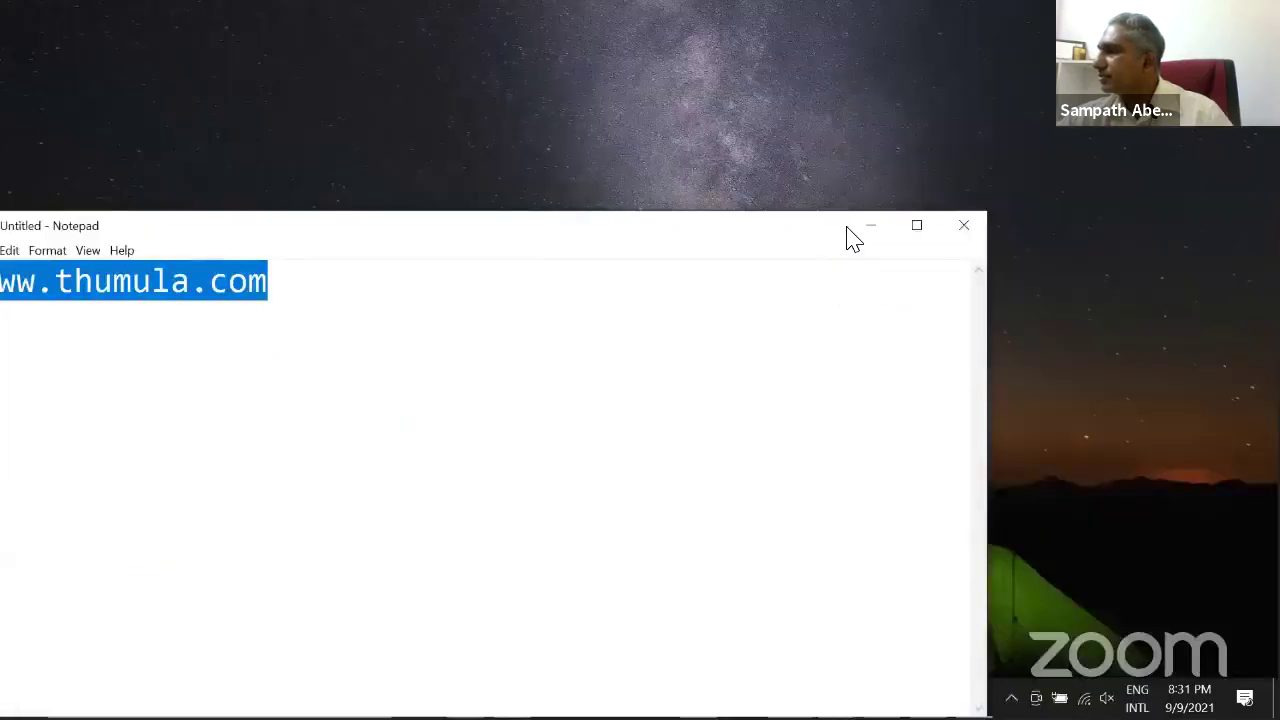
left_click(868, 236)
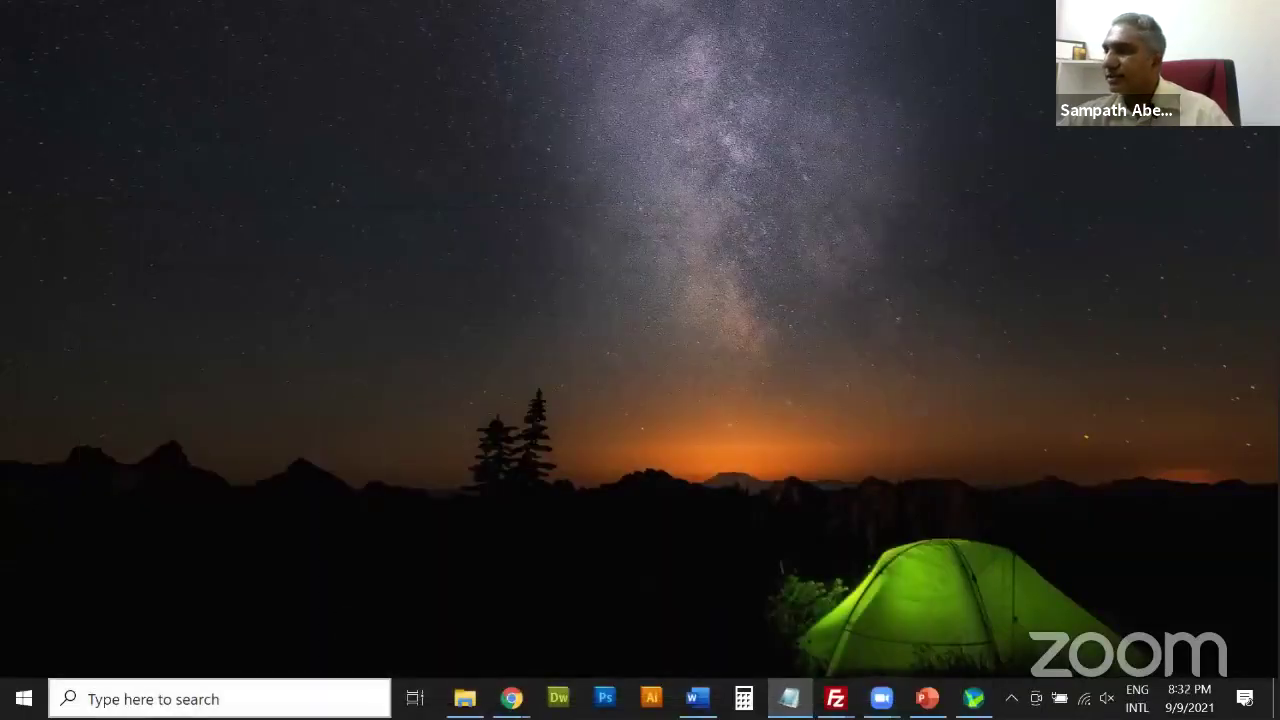
- Search Windows for "blue", open the Bluetooth and other devices settings, and turn on the computer's Bluetooth
left_click(200, 699)
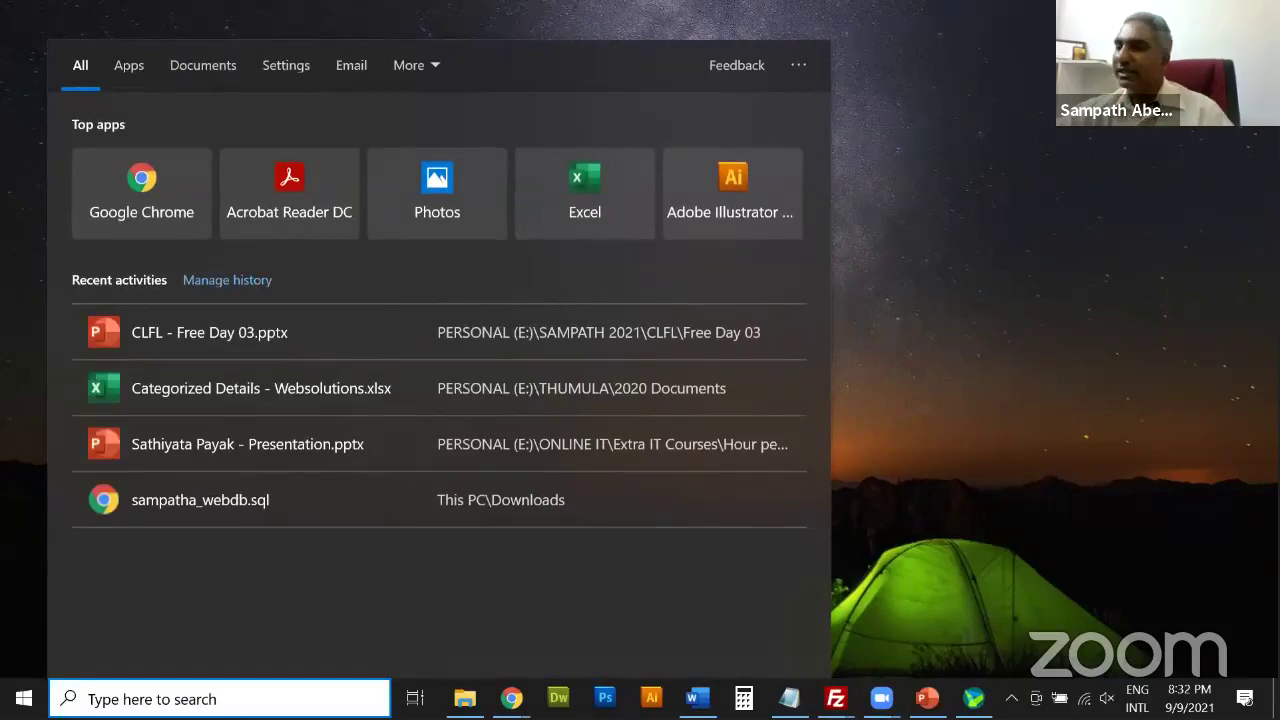
type("bl")
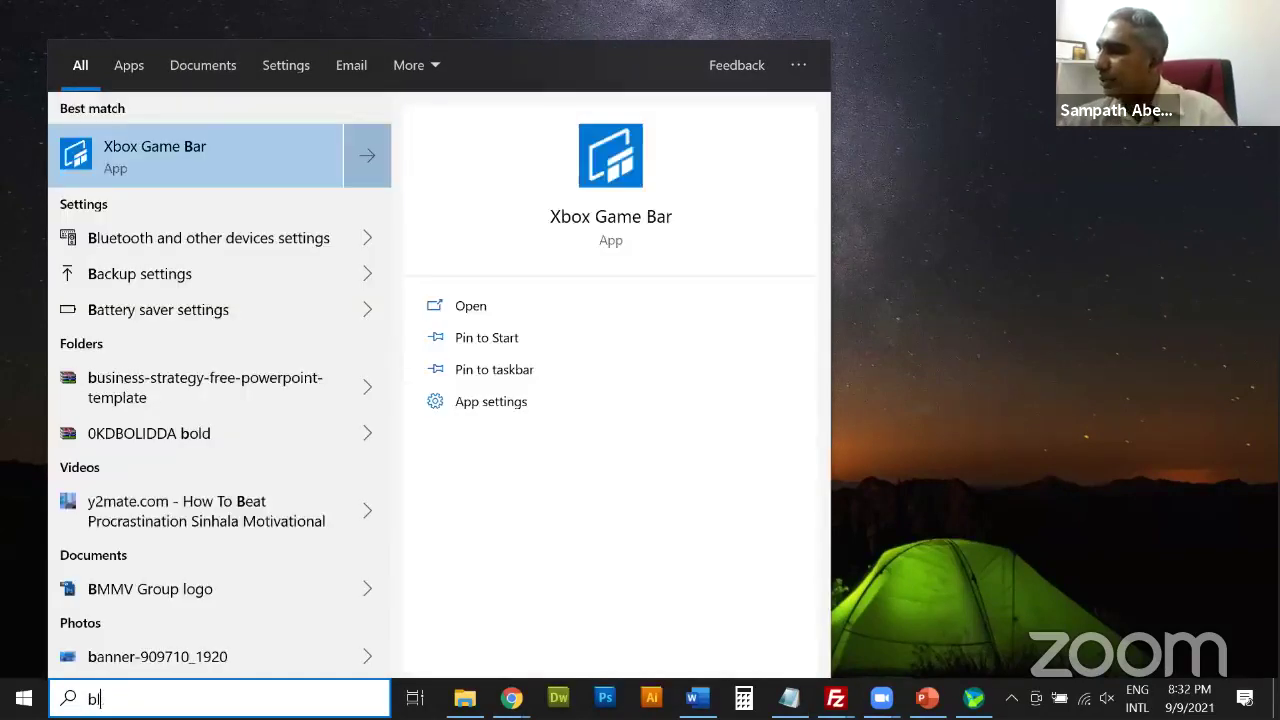
type("ue")
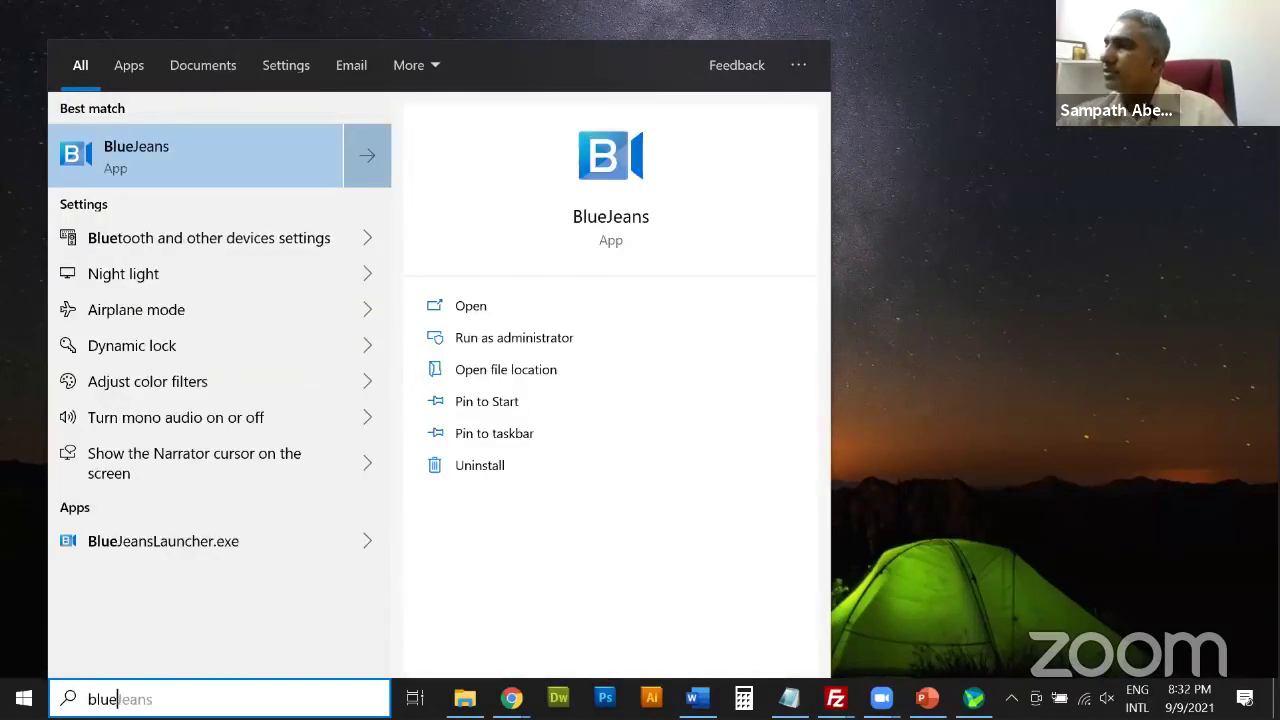
left_click(243, 249)
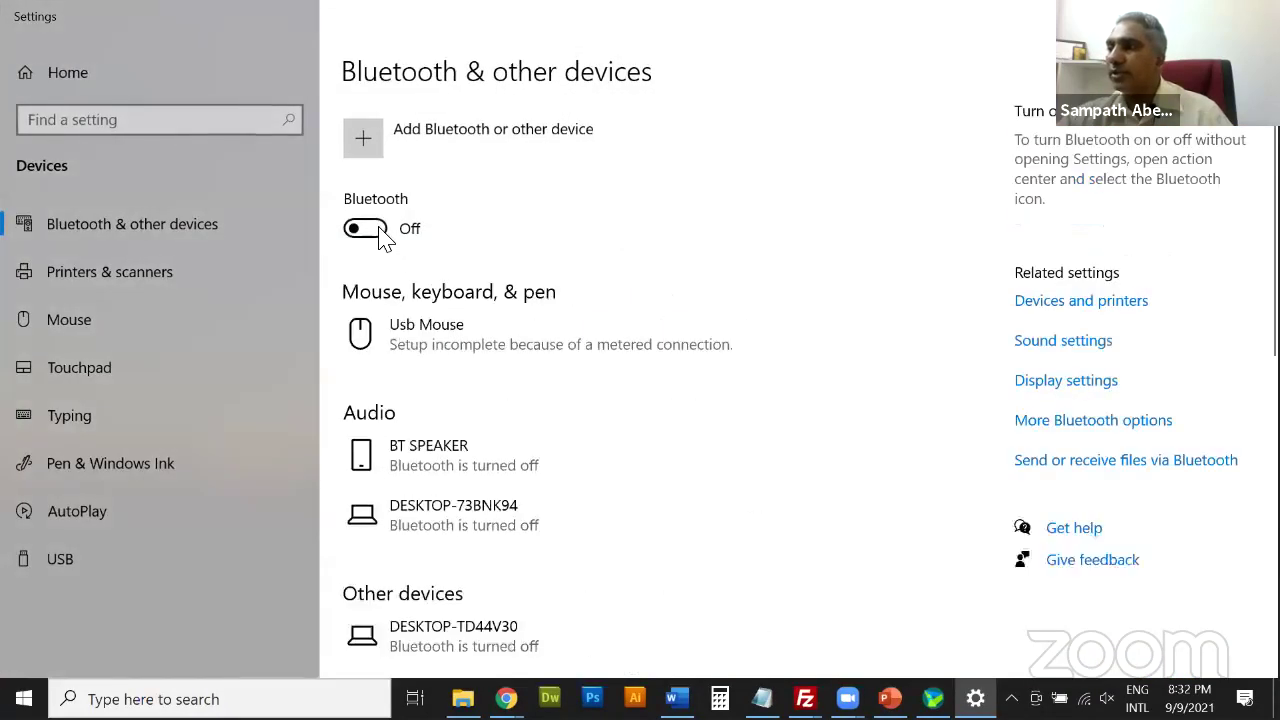
left_click(385, 234)
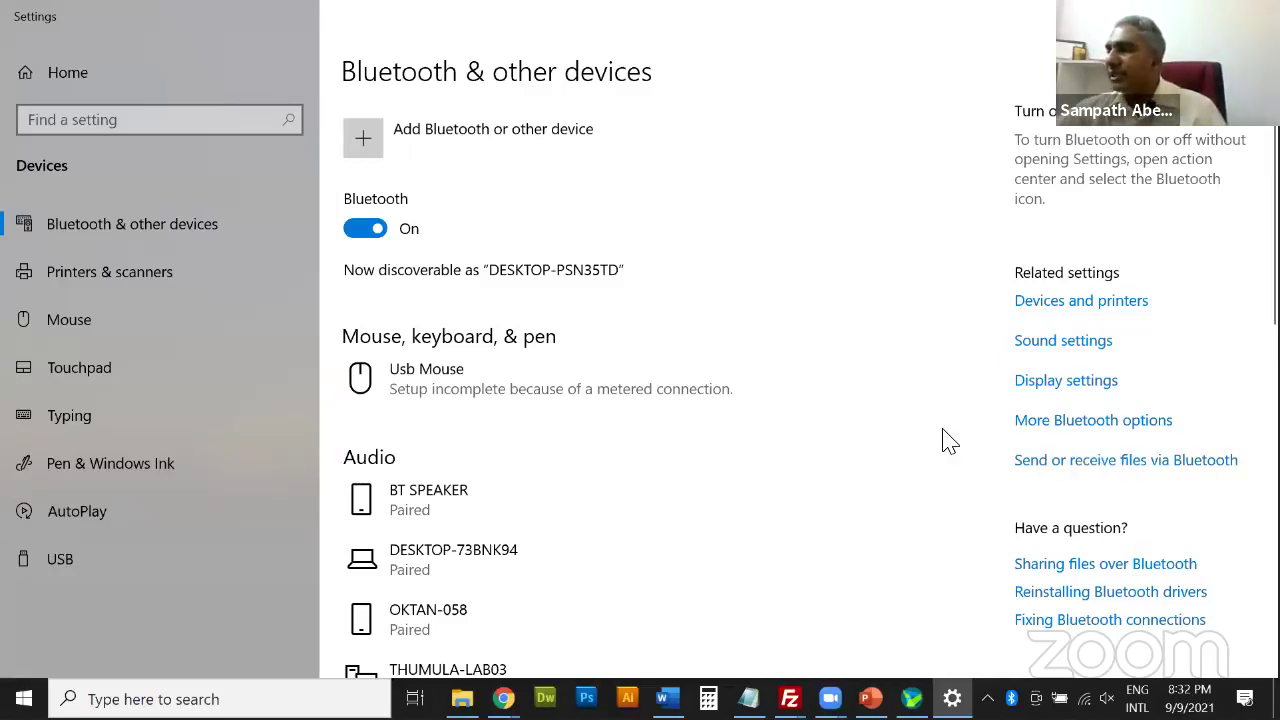
- Set Bluetooth File Transfer to receive files, and share 01 Savarna.mp3 to the computer from the phone mirrored in HiSuite
left_click(1118, 462)
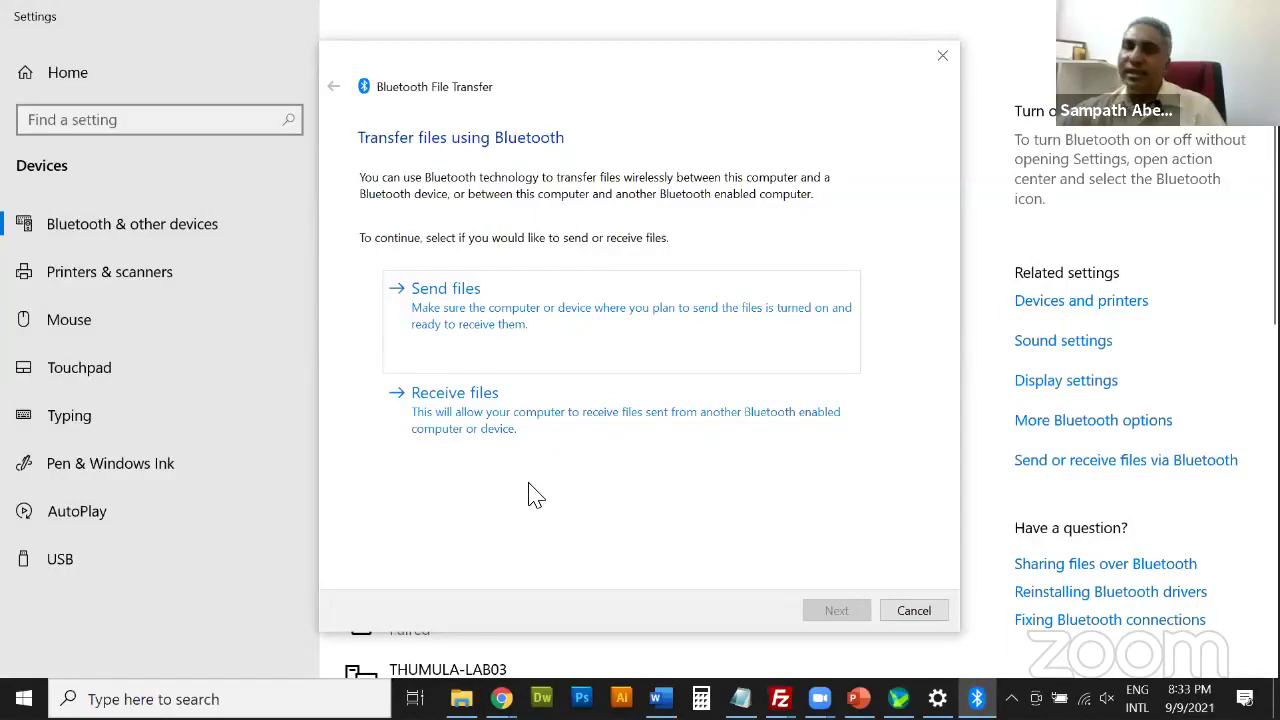
left_click(472, 437)
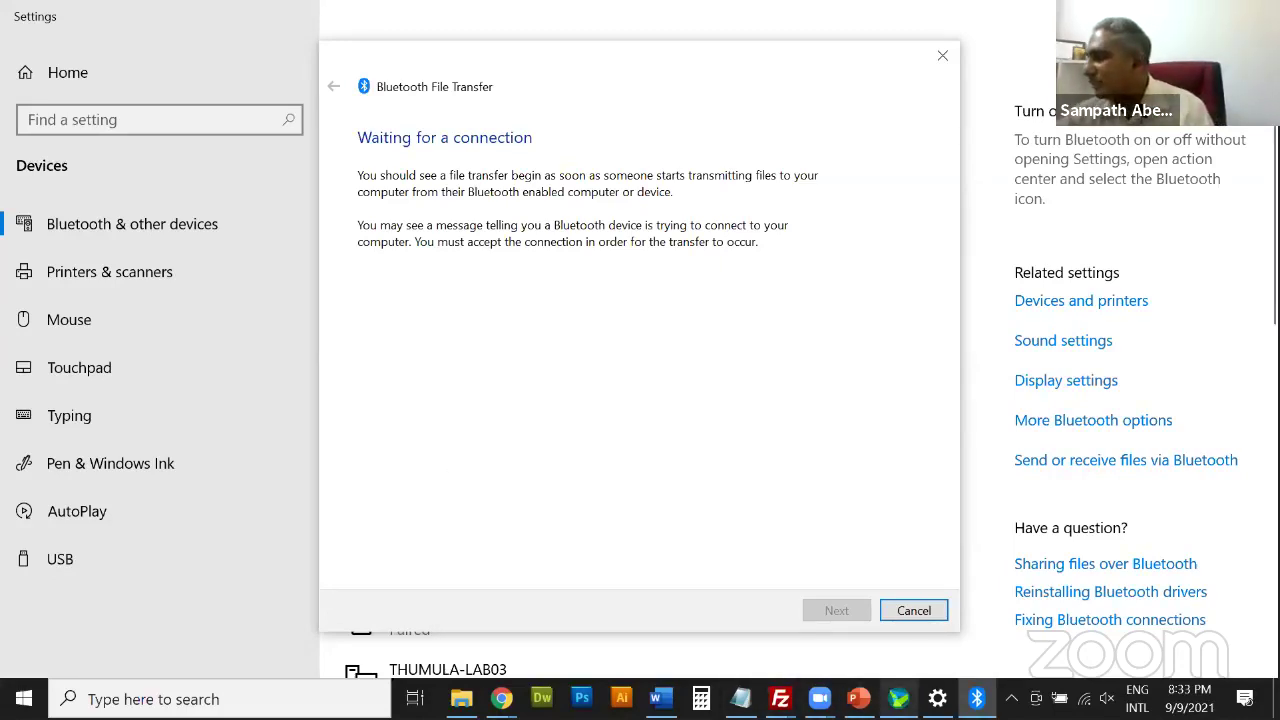
left_click(898, 698)
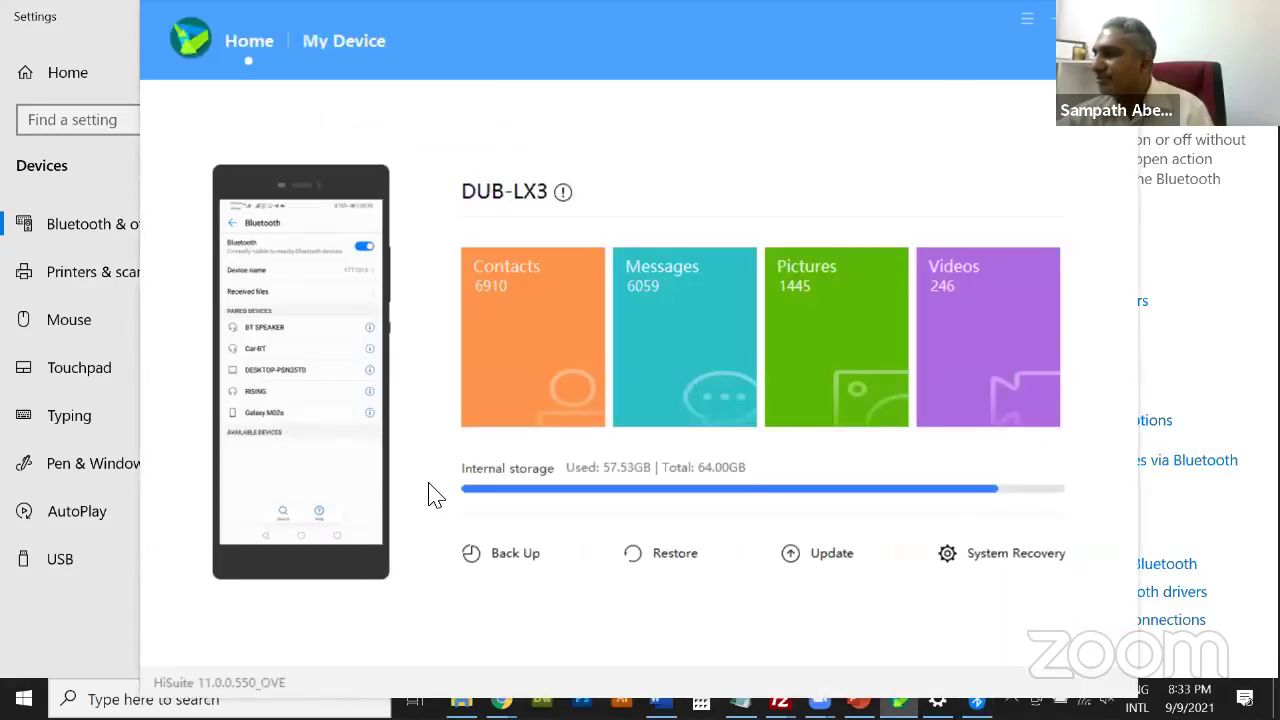
left_click(251, 535)
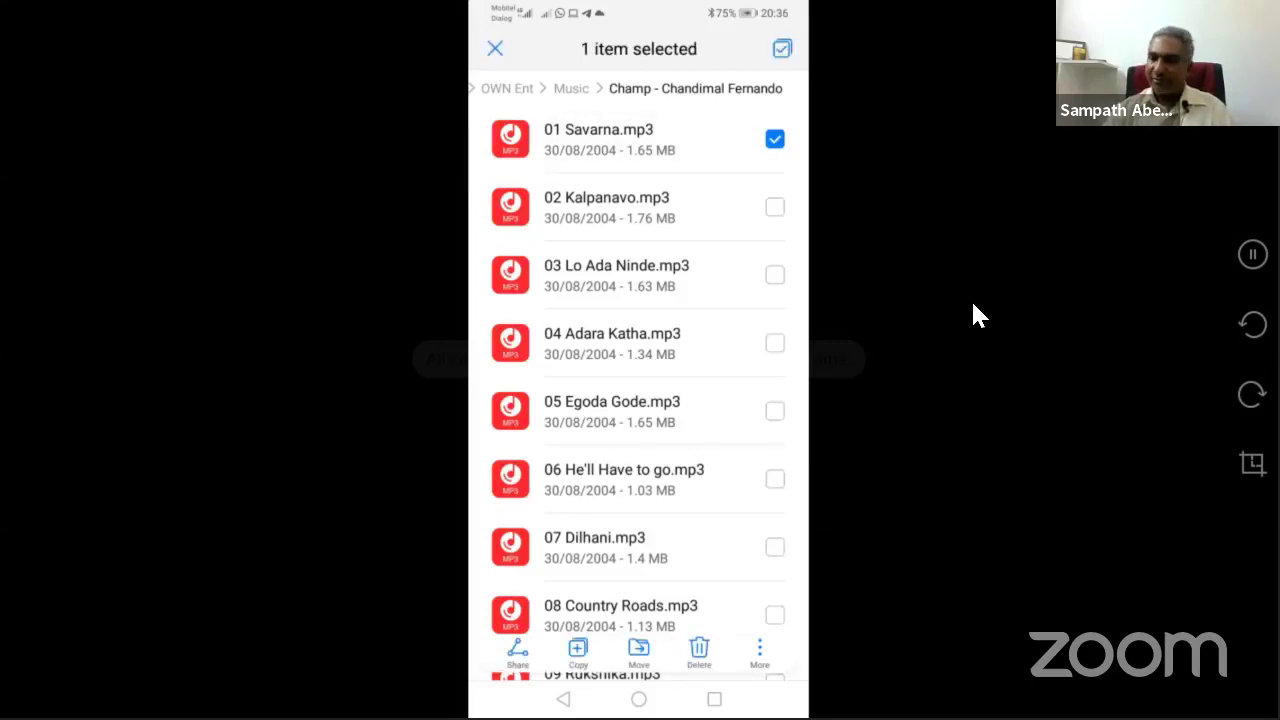
left_click(520, 650)
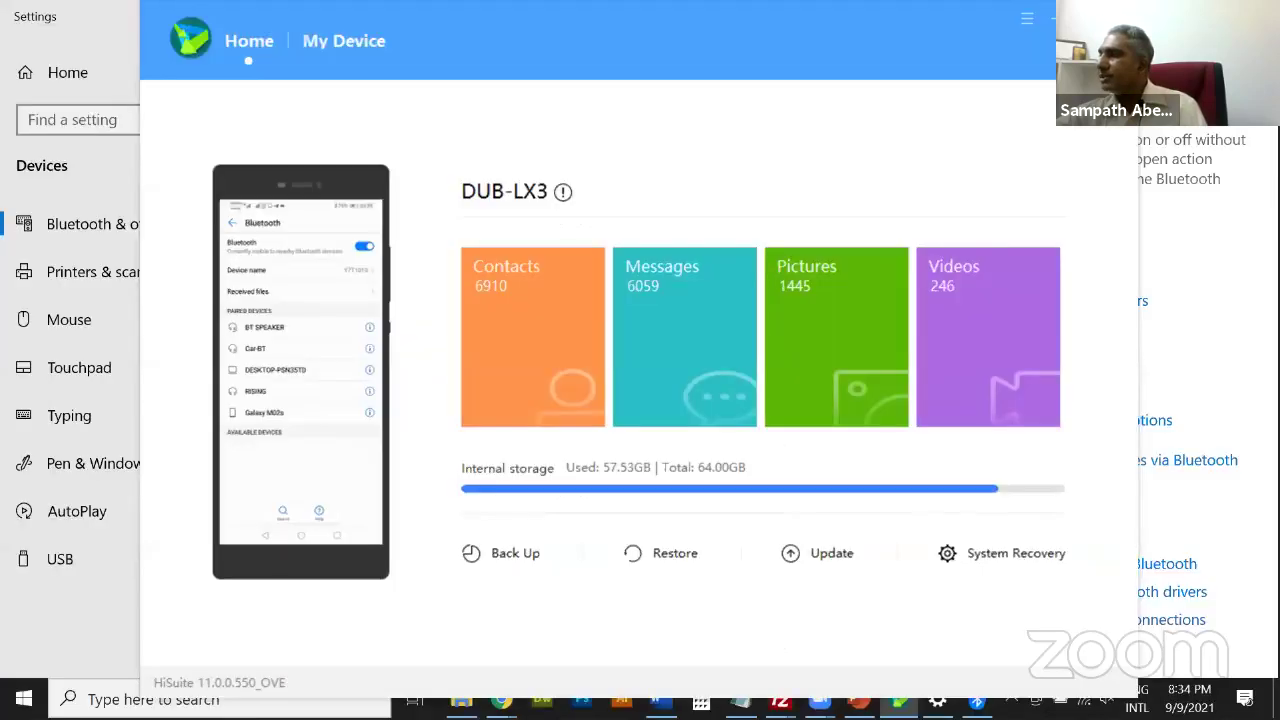
left_click(1052, 18)
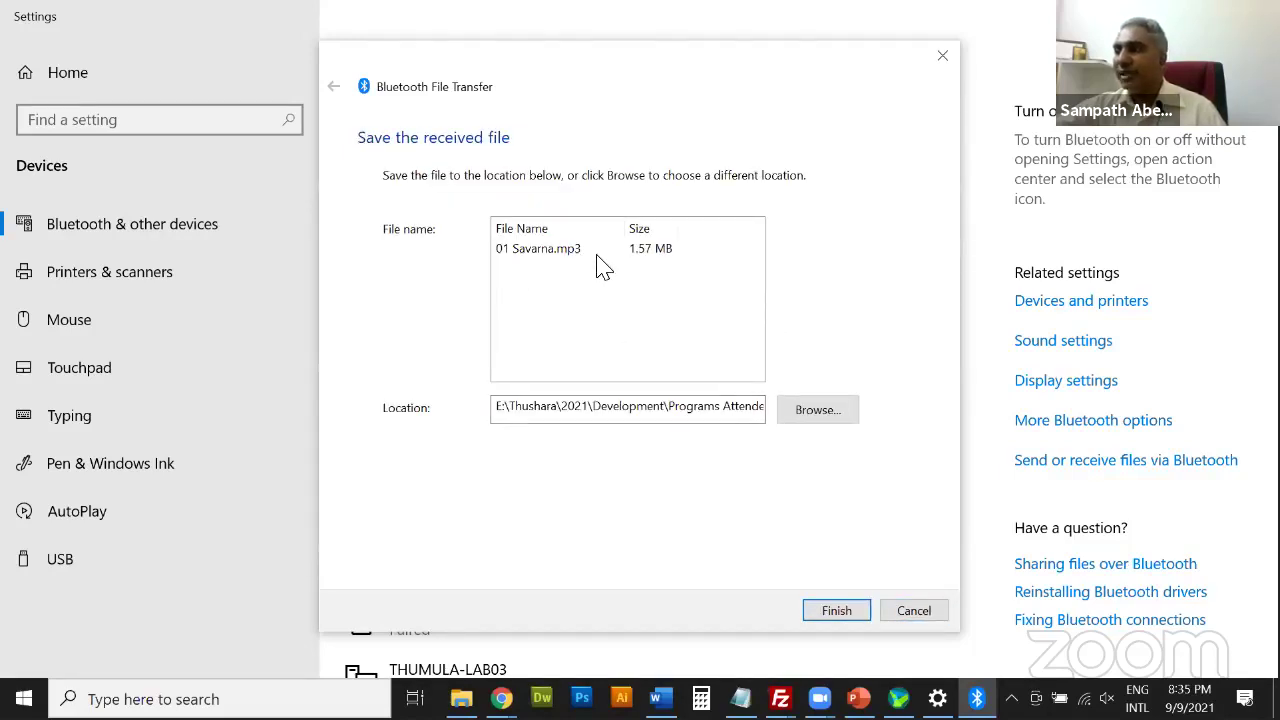
- Save the received file 01 Savarna.mp3 in a new folder named BT on the PERSONAL (E:) drive
left_click(786, 416)
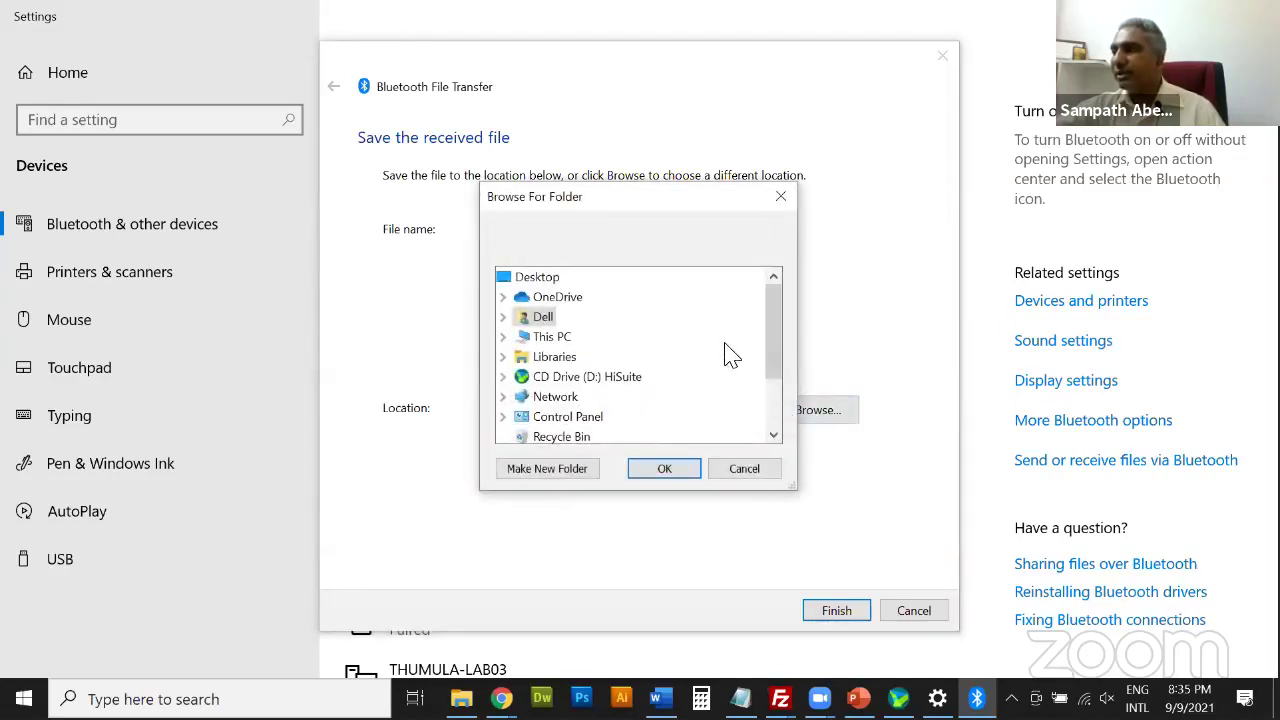
left_click_drag(777, 323, 608, 383)
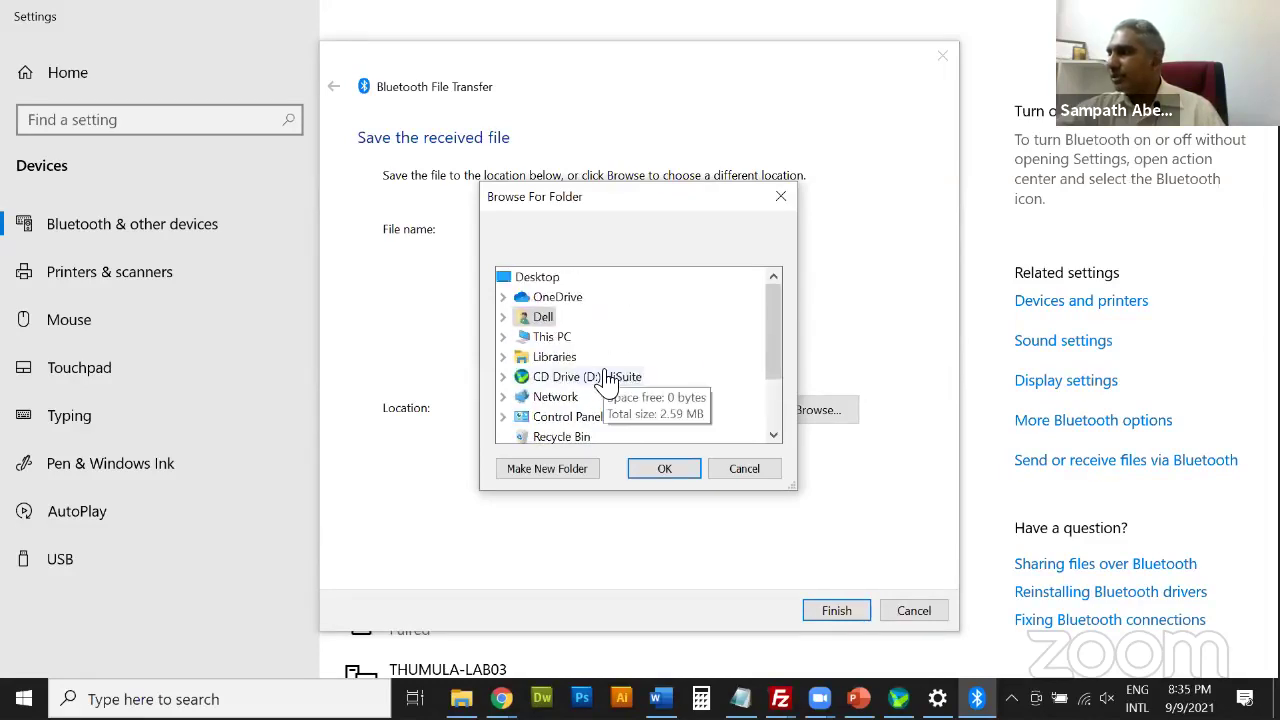
left_click(502, 337)
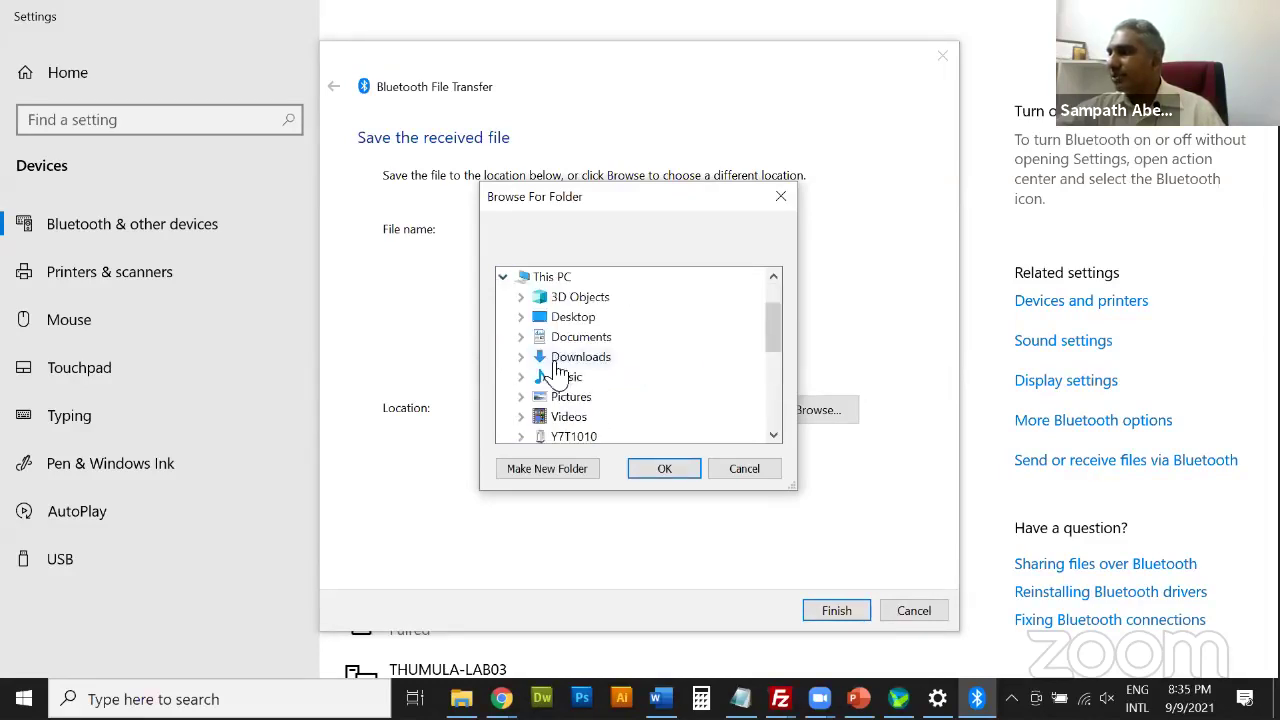
scroll(600, 391, "down", 3)
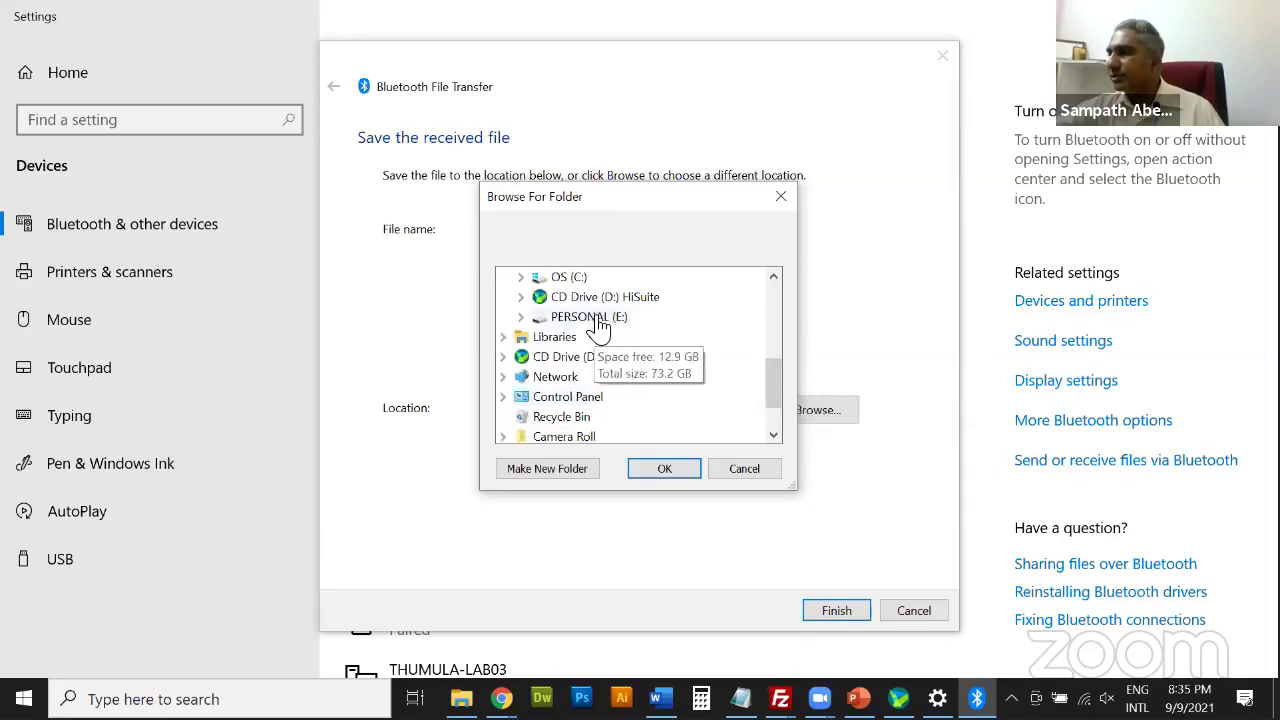
left_click(522, 316)
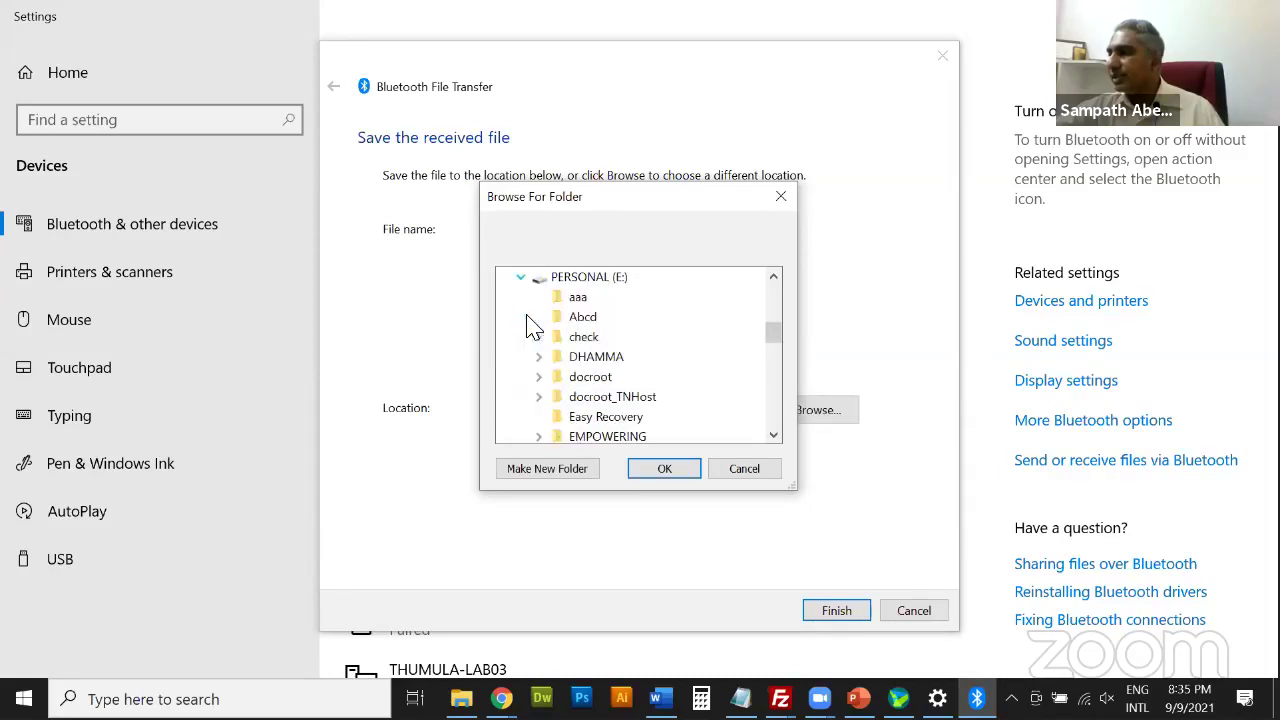
left_click(612, 277)
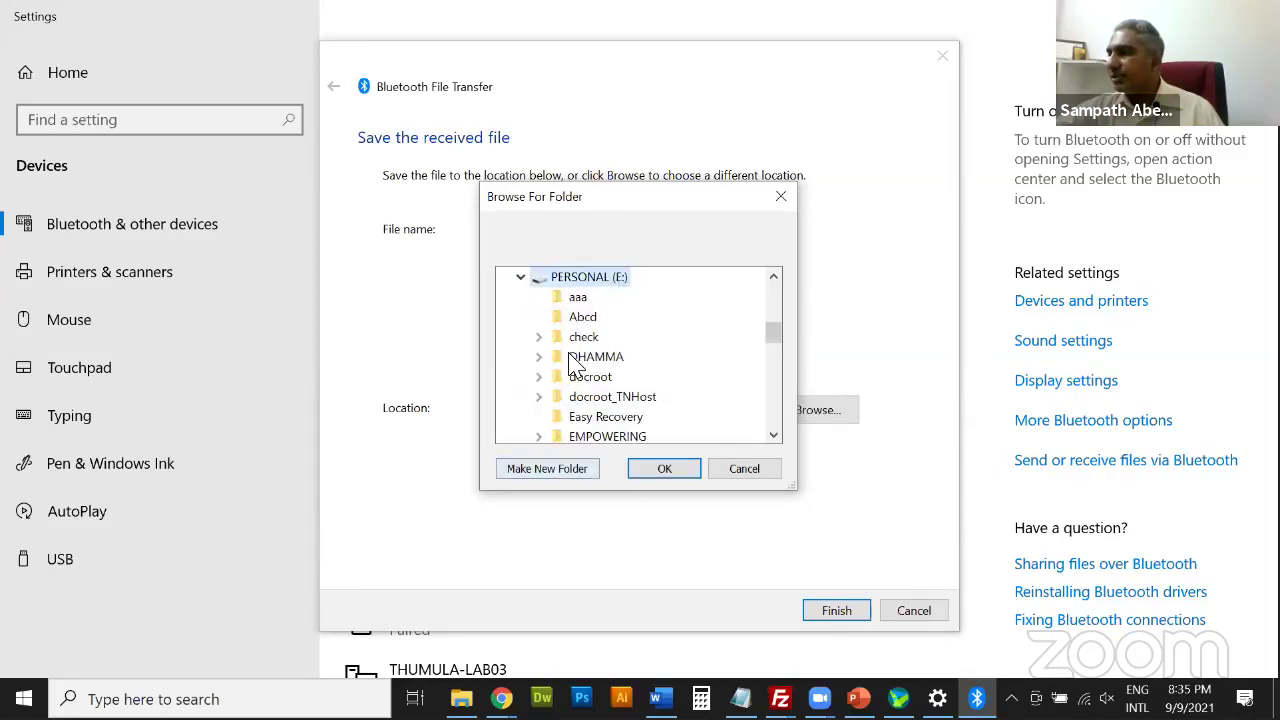
key("alt+m")
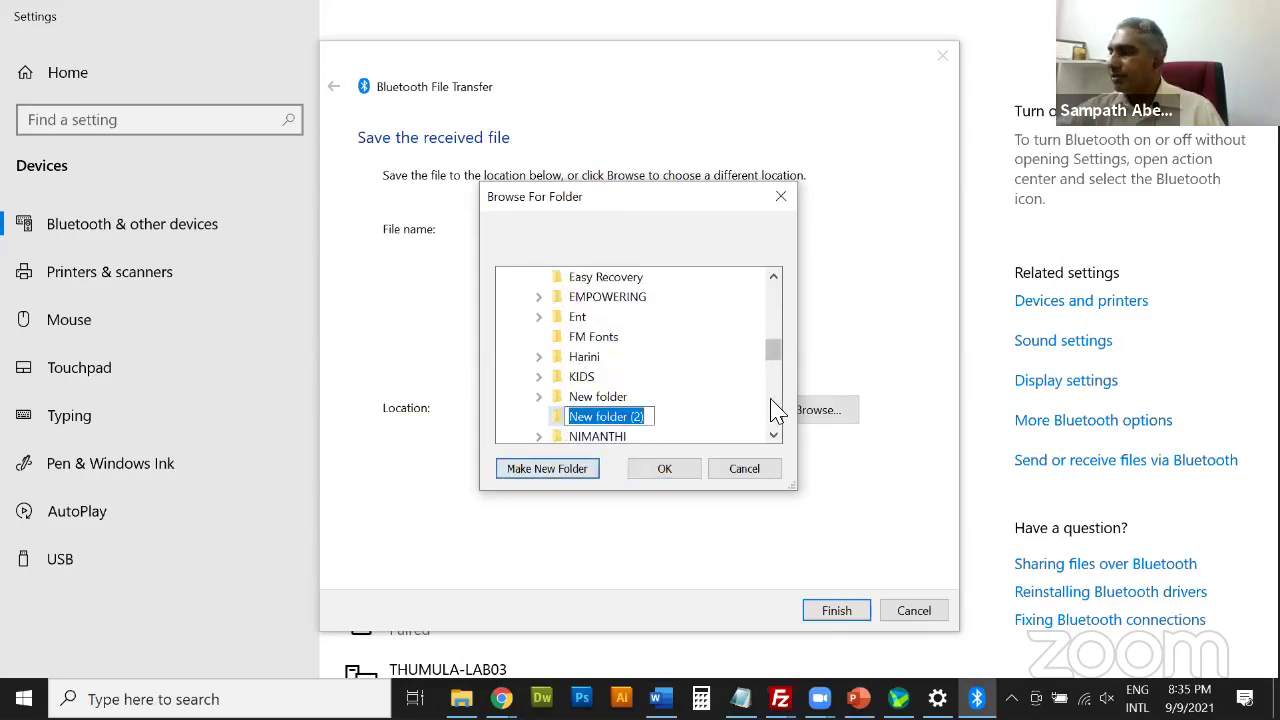
type("BT")
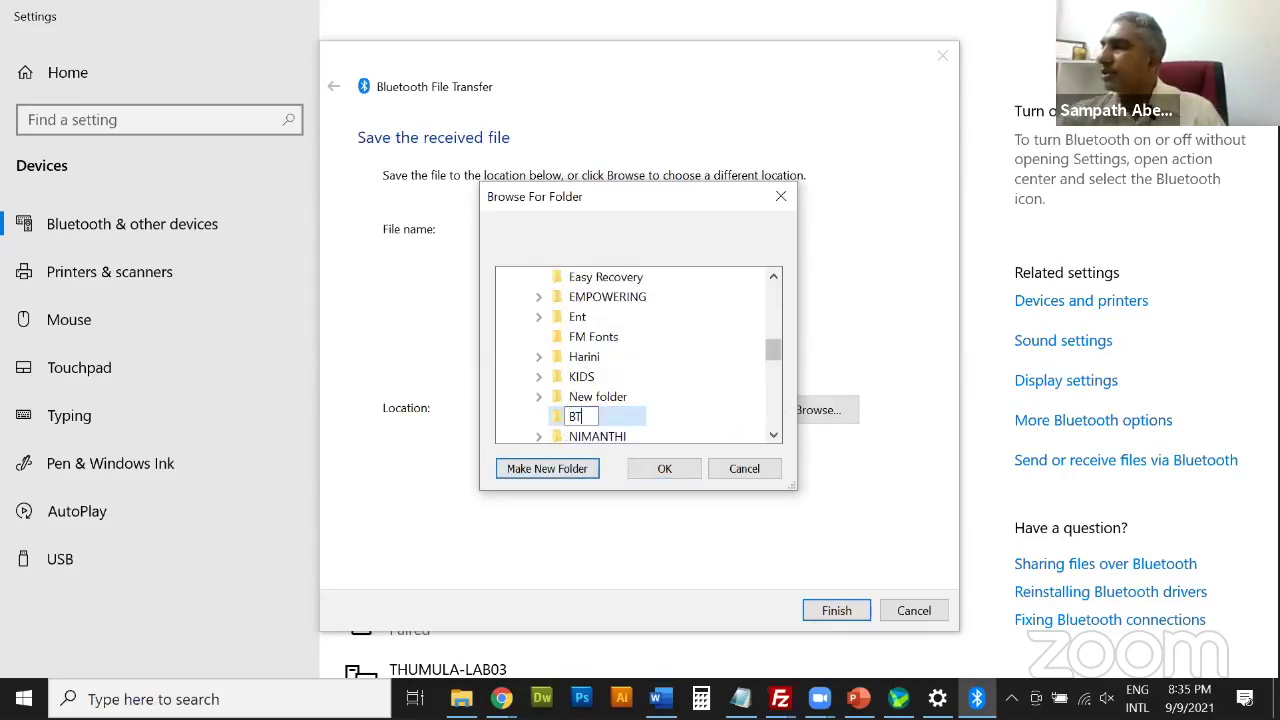
key("Return")
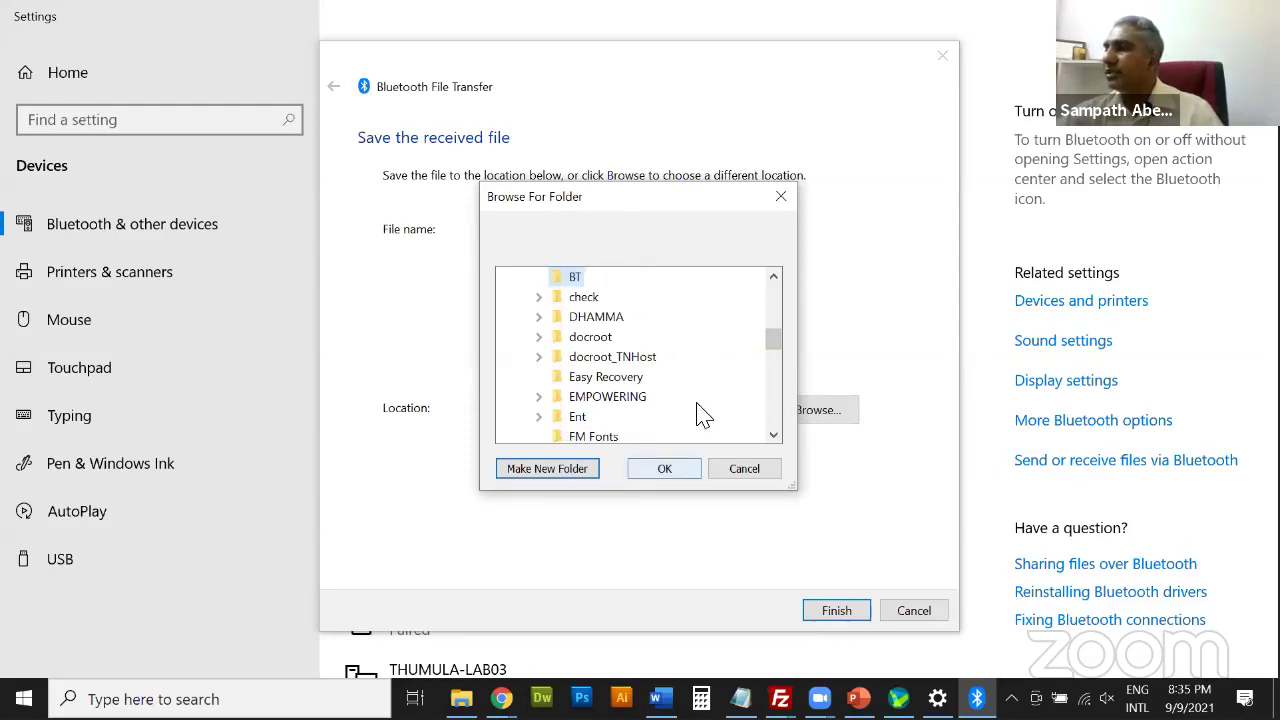
key("Return")
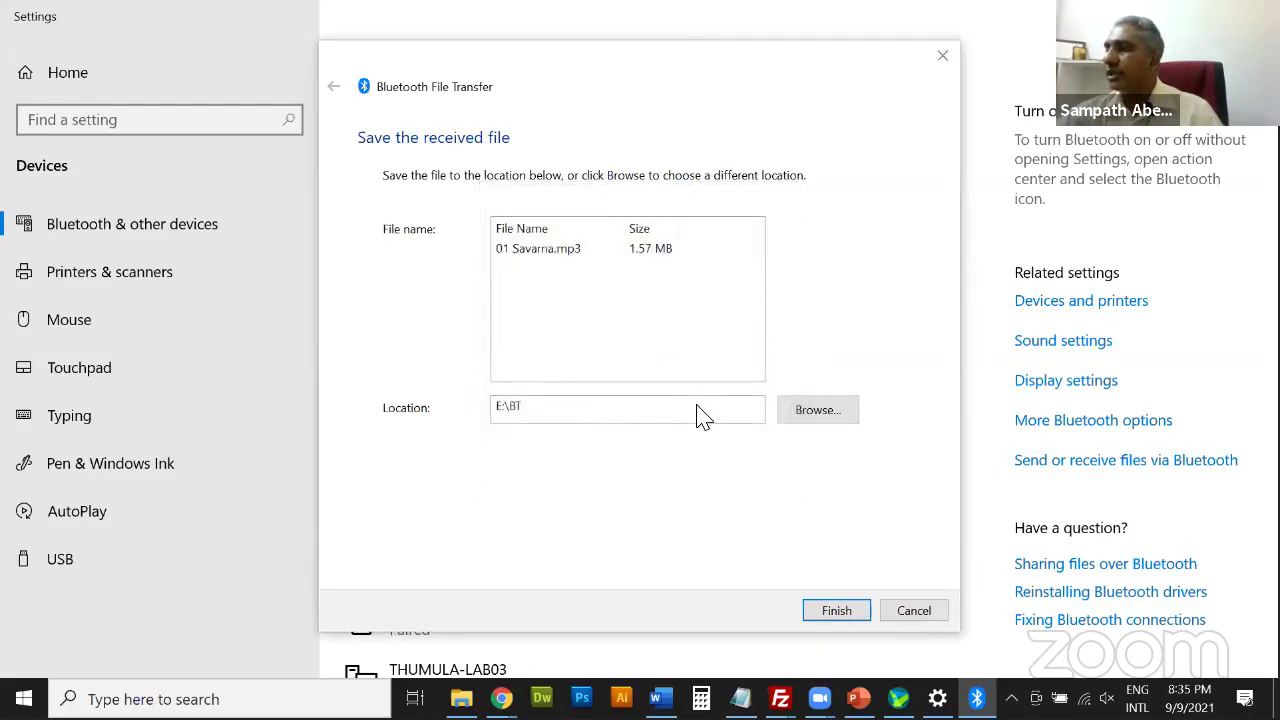
left_click(843, 614)
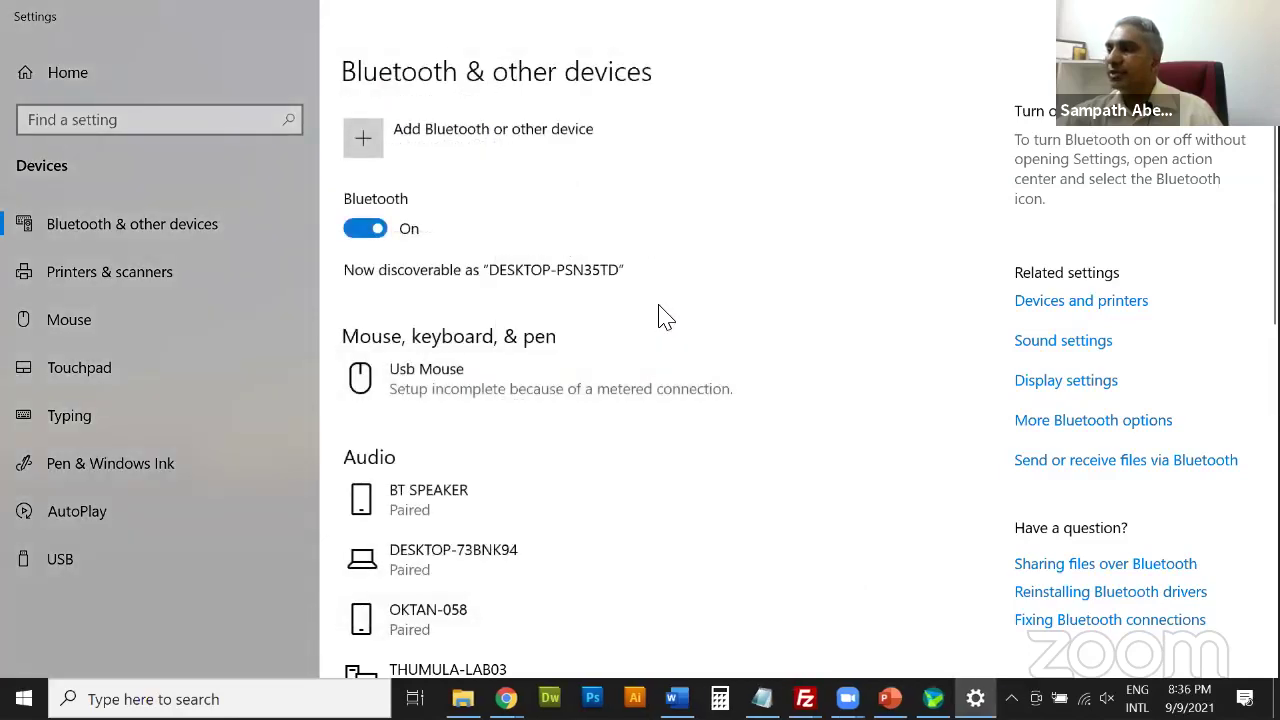
- Turn off Bluetooth on the computer and on the phone mirrored in HiSuite
left_click(360, 230)
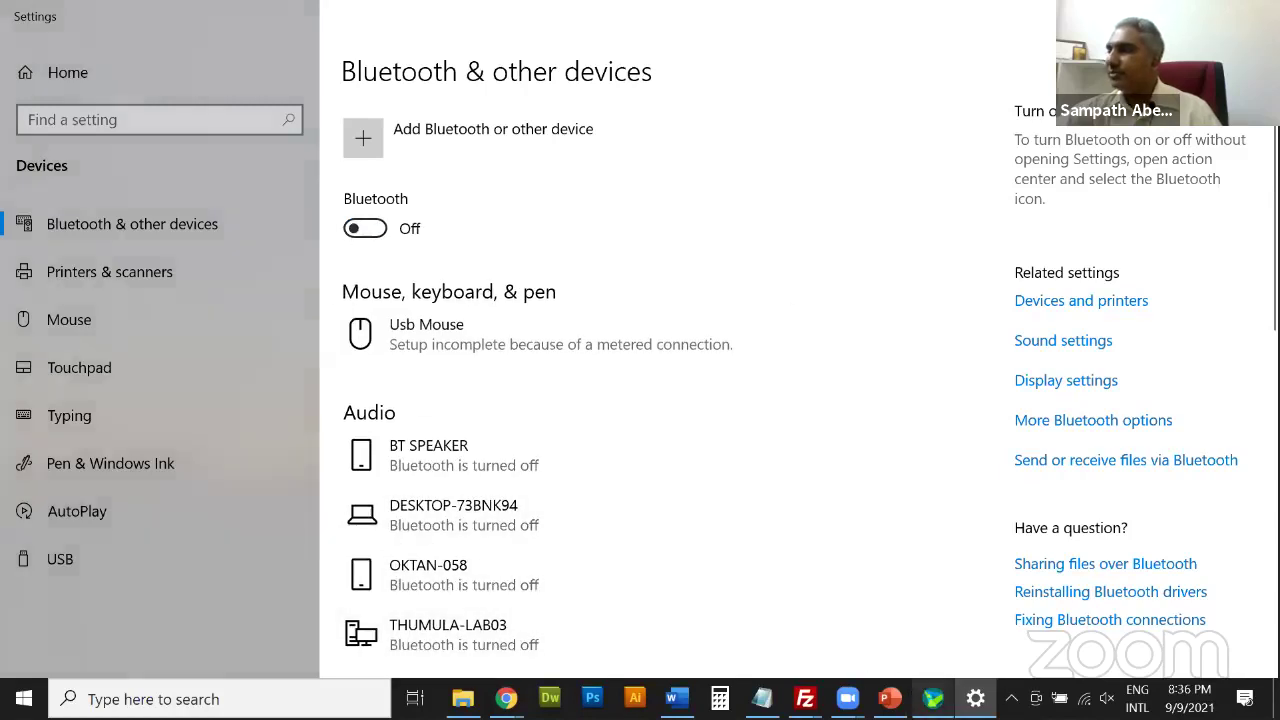
left_click(932, 698)
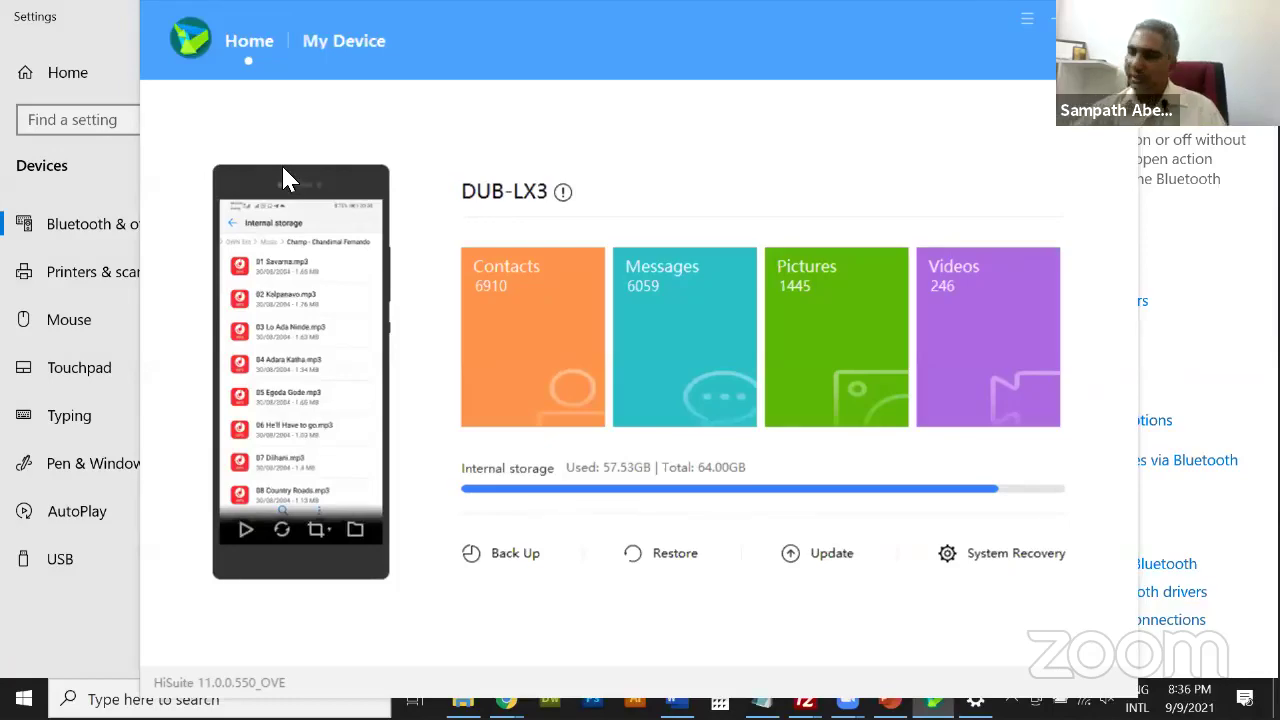
left_click(246, 529)
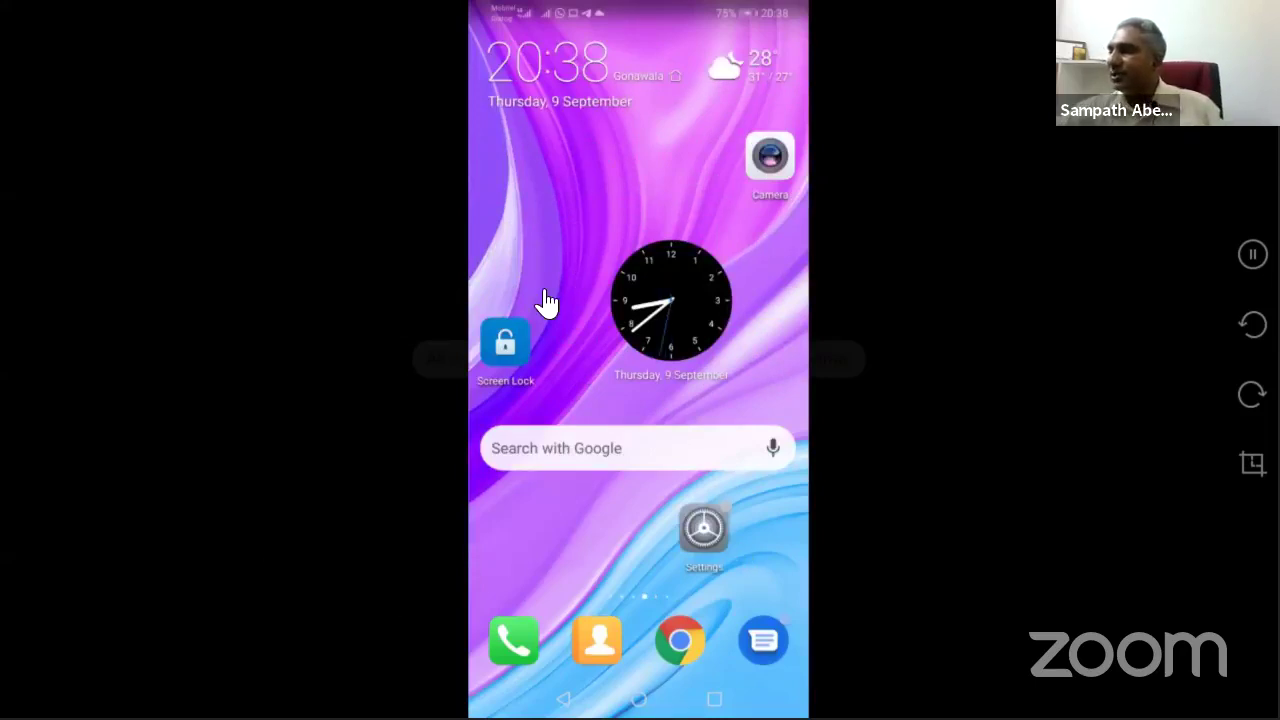
- Leave the mirrored phone view and HiSuite, and close the Bluetooth settings window
key("alt+Tab")
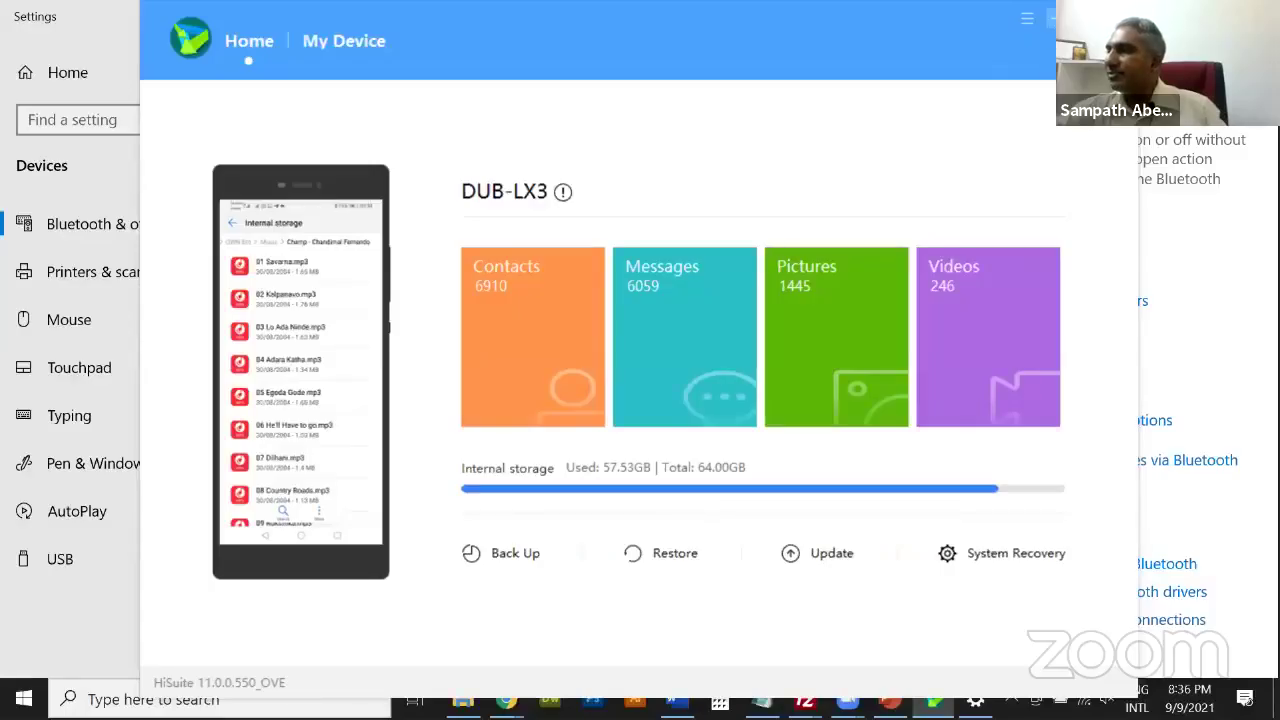
key("alt+Tab")
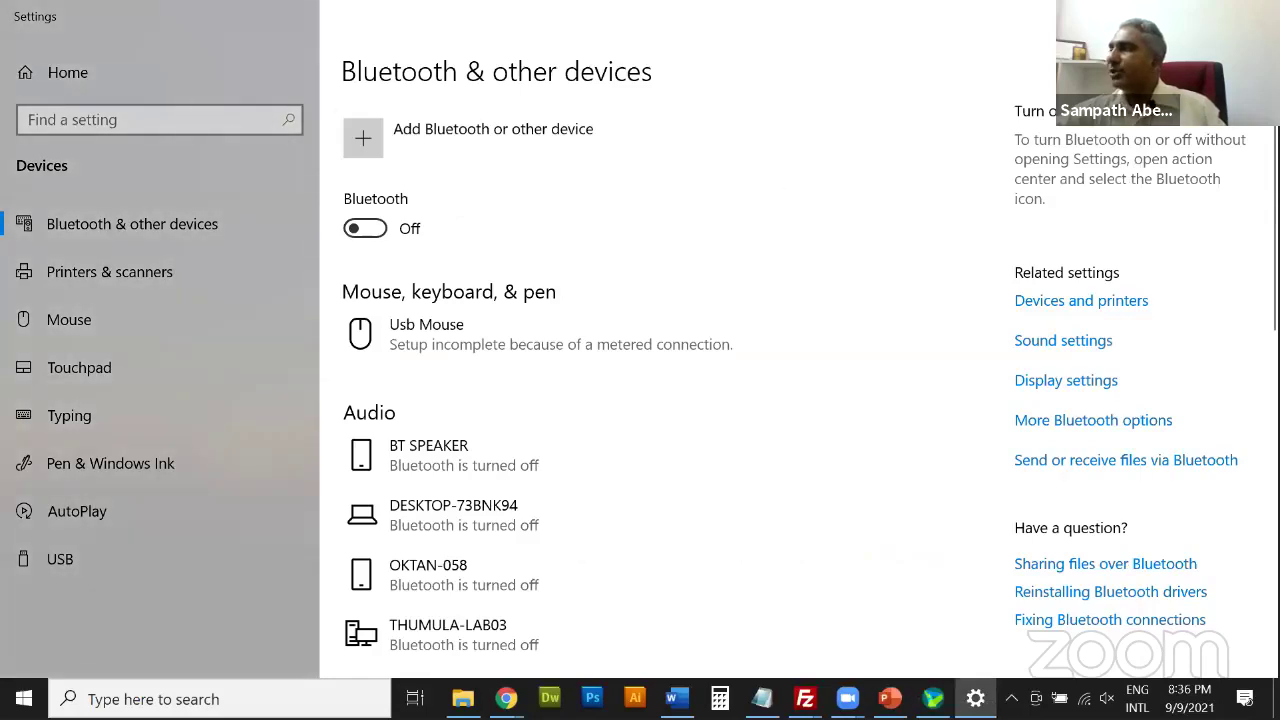
key("alt+F4")
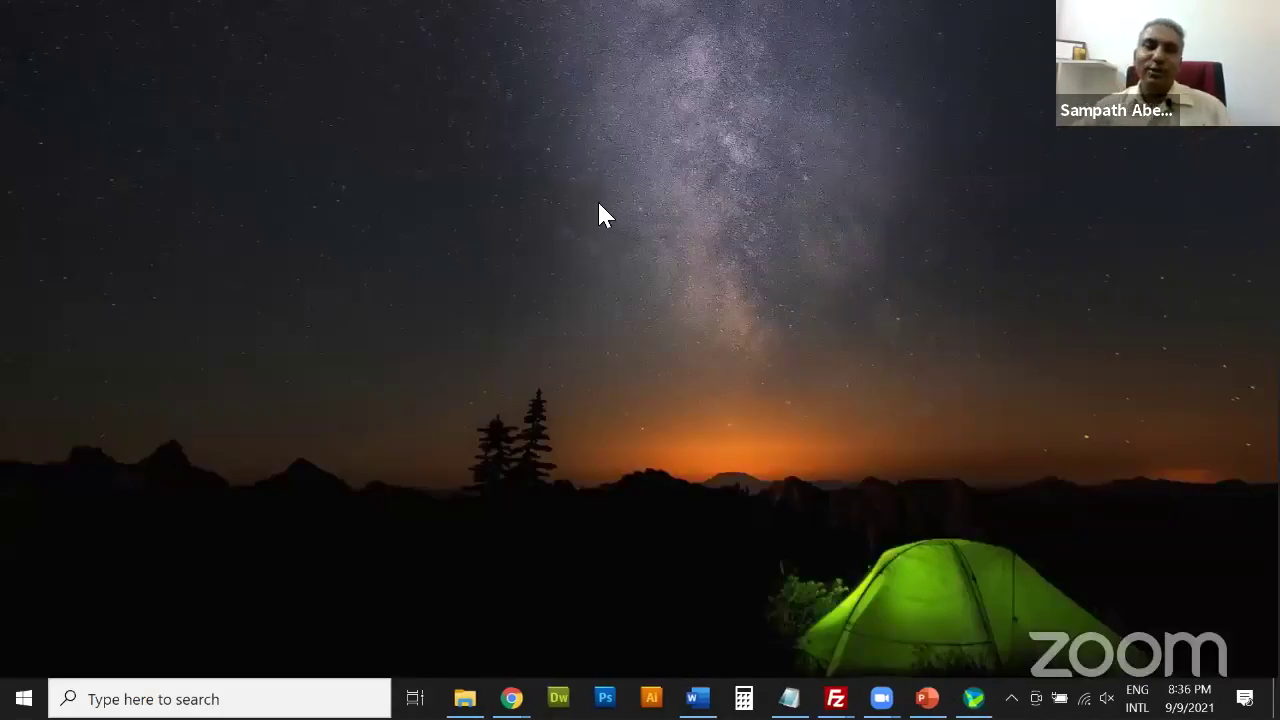